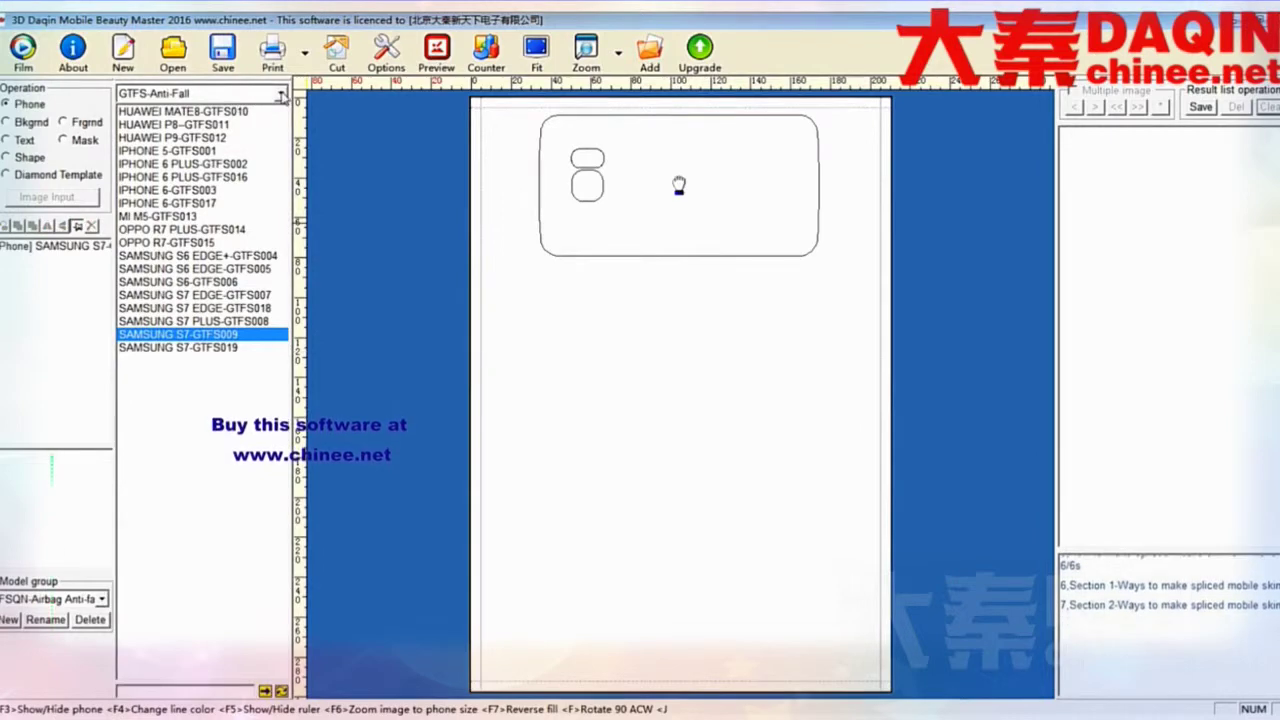
Add the IPHONE 6-DDFHFS002 template from the FHFS-Anti-slip antifall group, rotated 90 degrees and placed directly below the Samsung S7 outline.
click(282, 93)
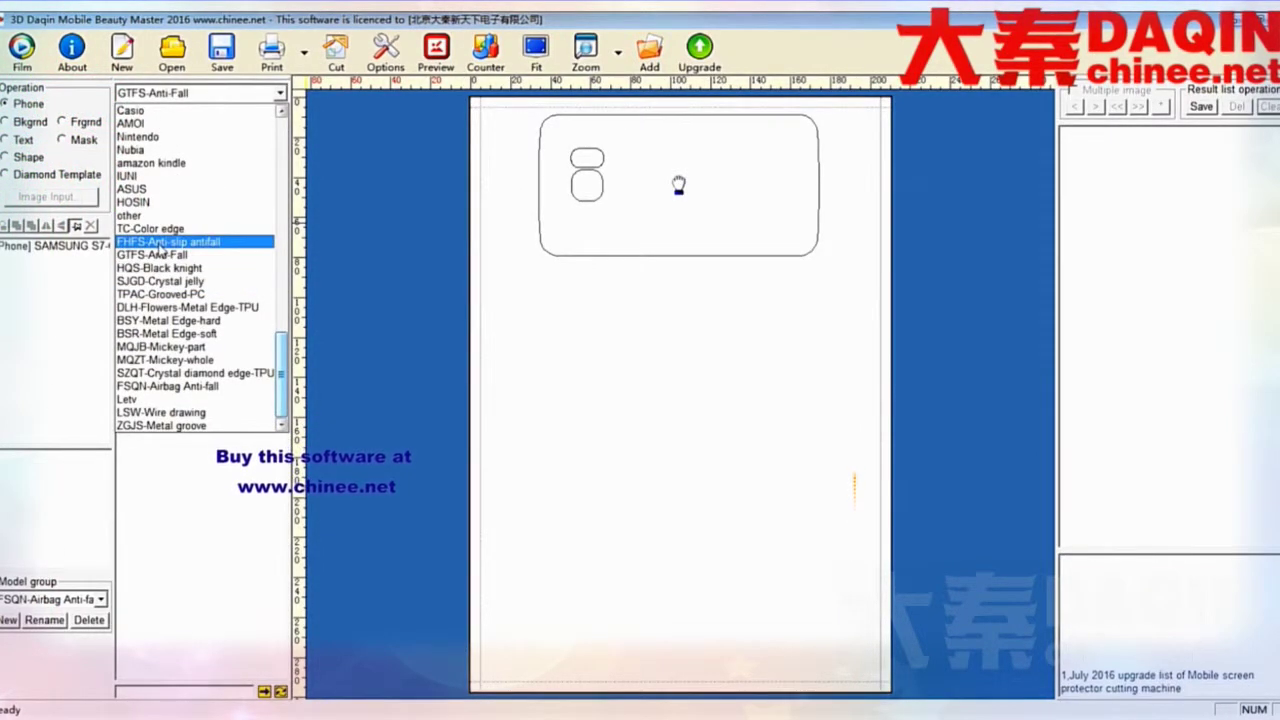
click(160, 243)
click(173, 142)
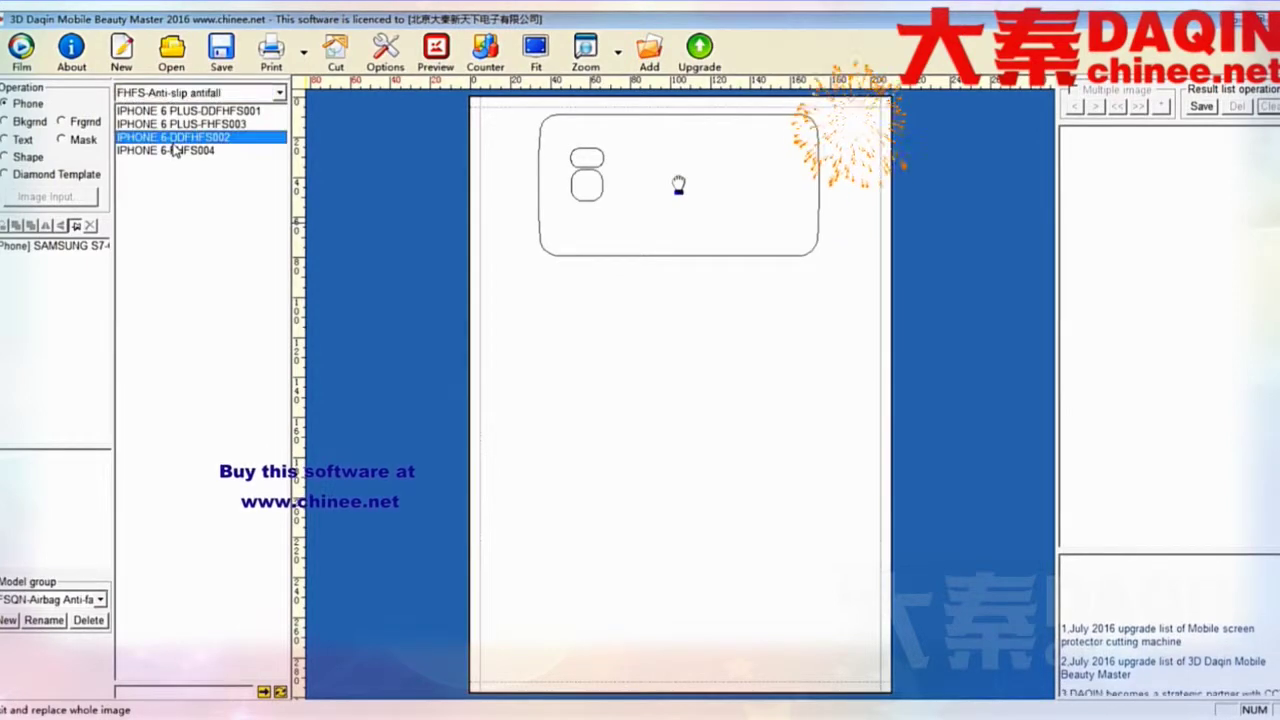
drag(693, 481, 682, 502)
key(f)
drag(682, 502, 695, 342)
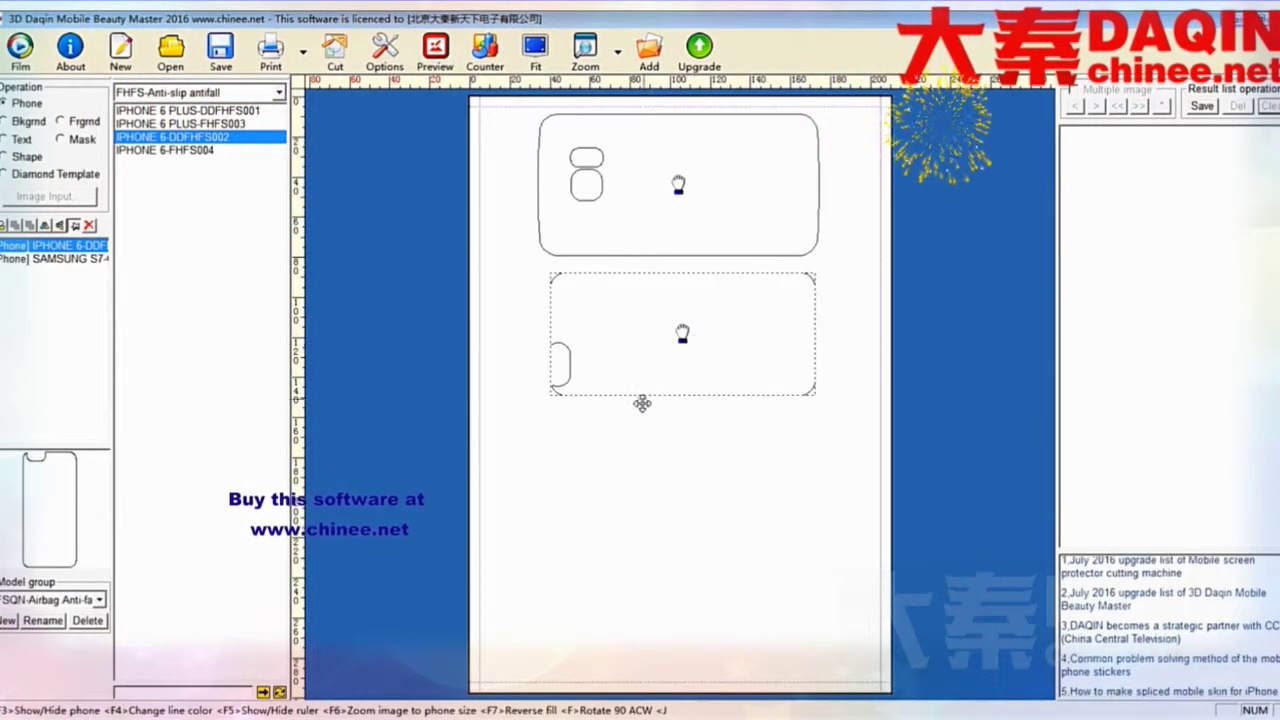
click(624, 430)
Add a second IPHONE 6-DDFHFS002 outline, rotated 90 degrees and placed at the bottom of the page.
double_click(177, 139)
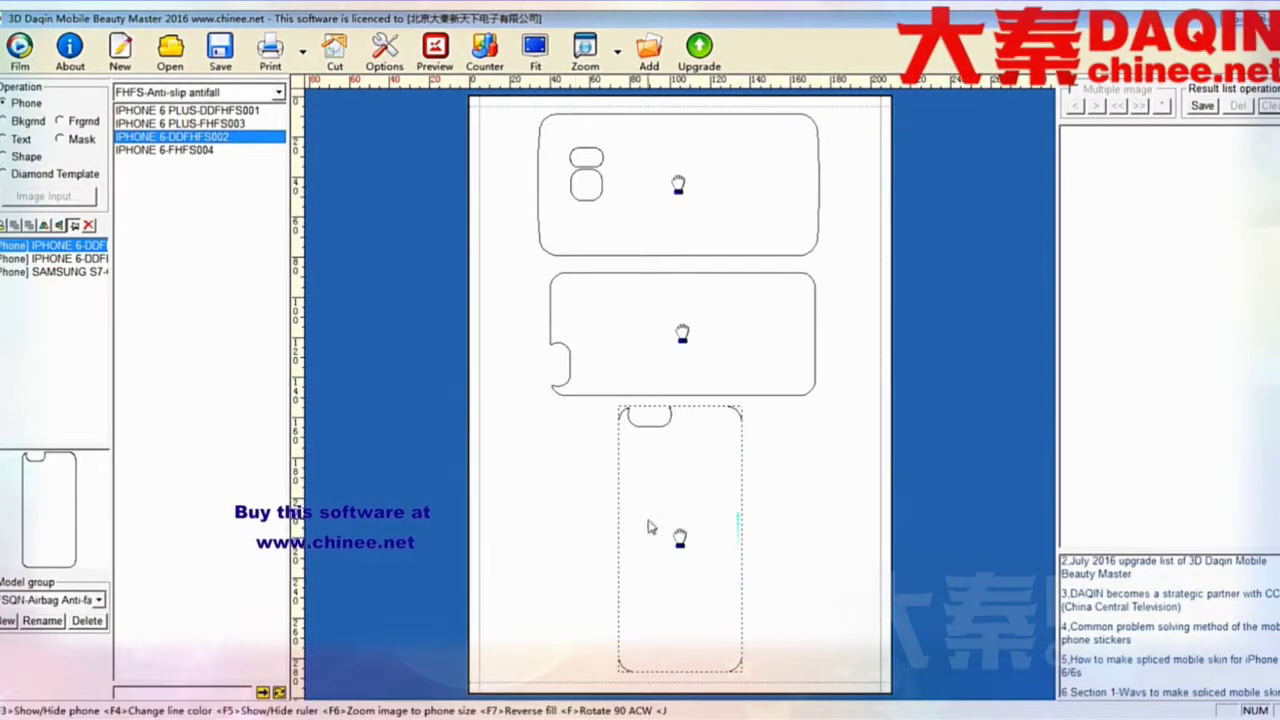
drag(679, 538, 688, 611)
key(f)
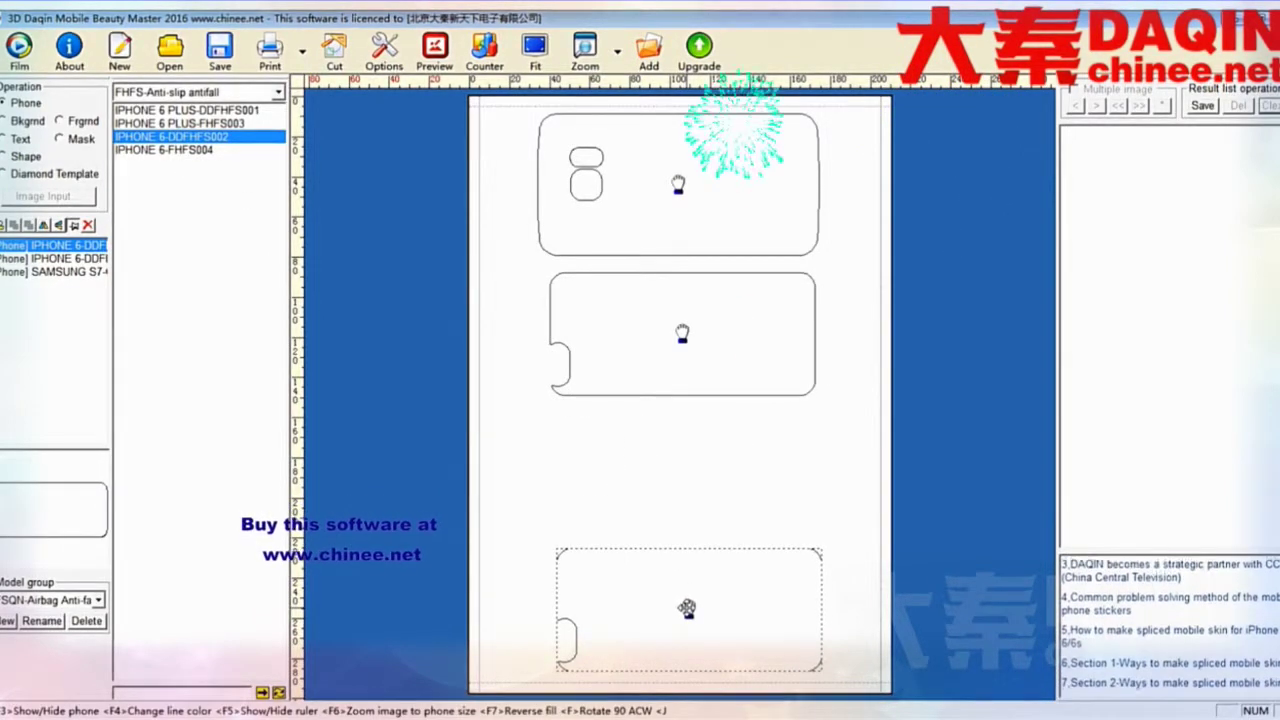
click(636, 490)
Add the IPHONE 6-GTFS003 template from the GTFS-Anti-Fall group, rotated 90 degrees, in the gap between the two iPhone 6 outlines.
click(277, 91)
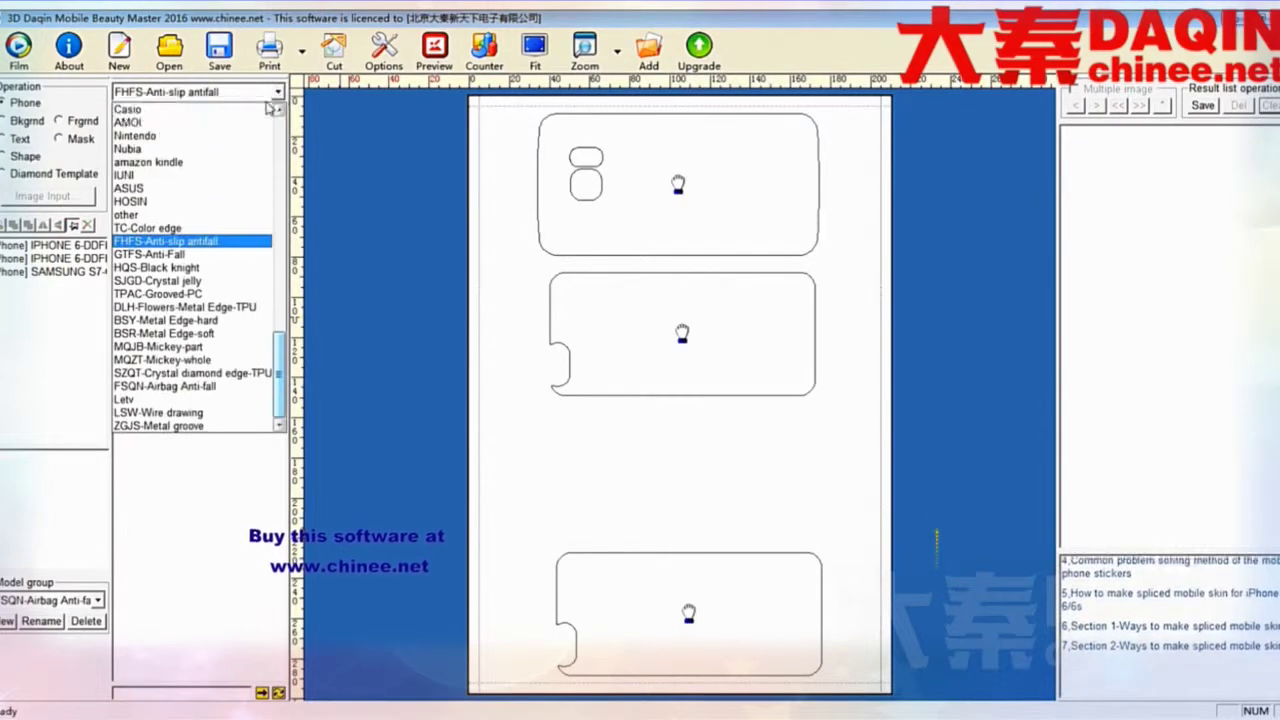
click(190, 255)
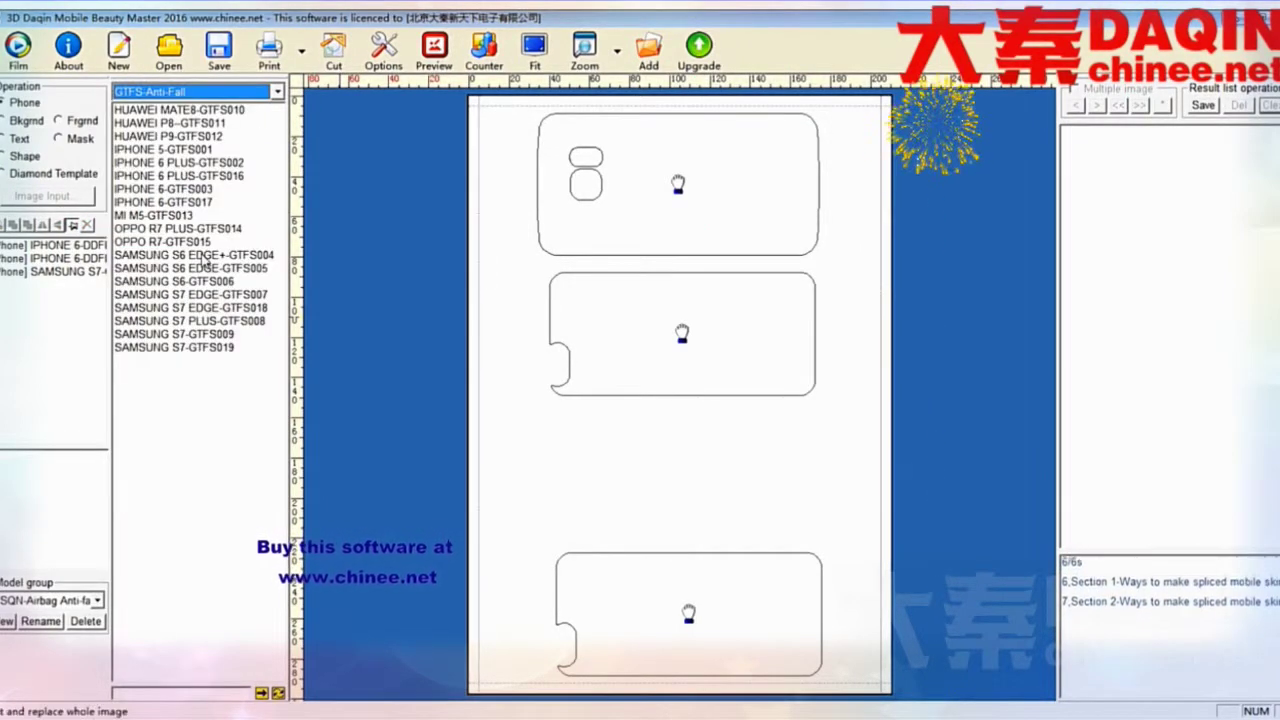
click(163, 188)
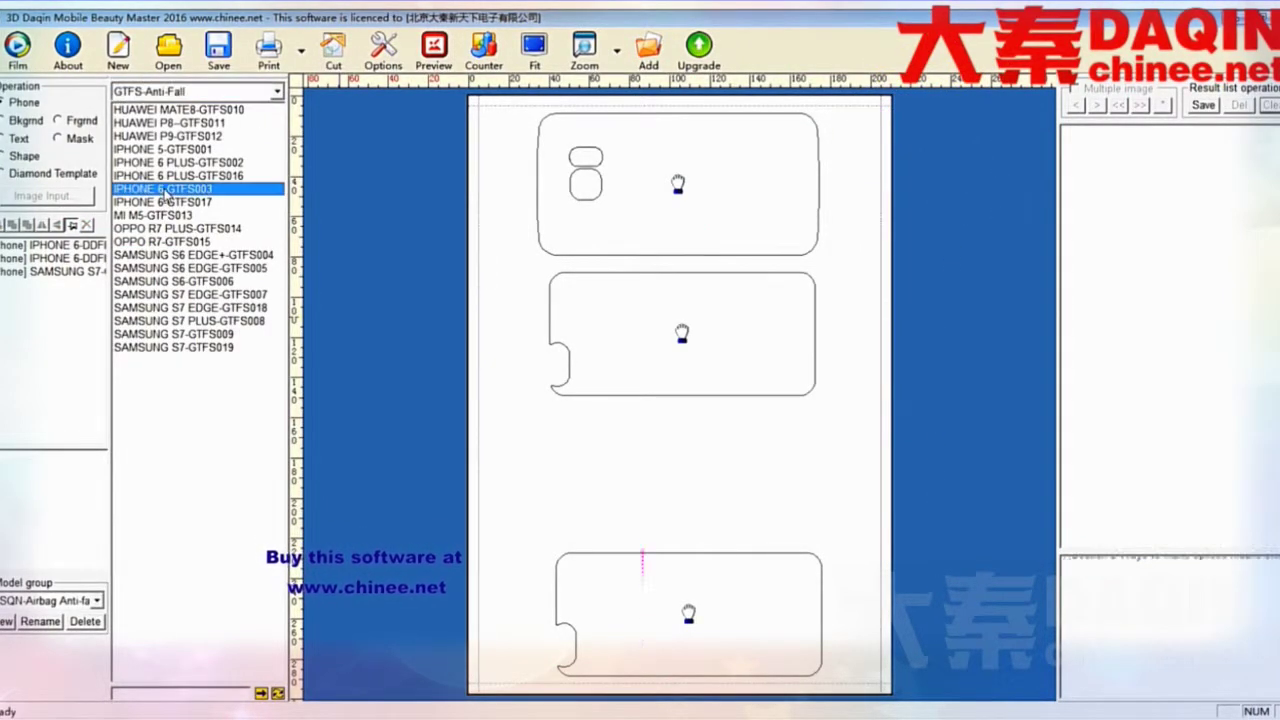
drag(669, 389, 674, 469)
key(f)
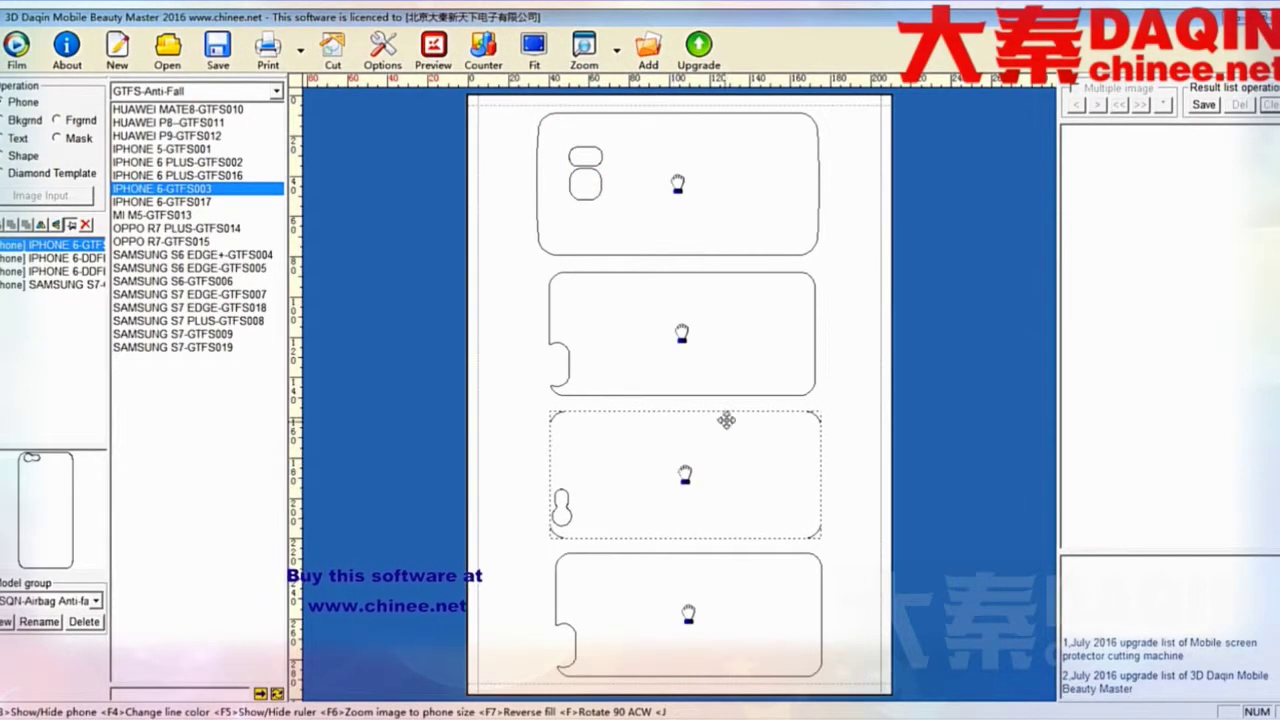
Nudge the bottom, Samsung S7 and second outlines so the four phone outlines are evenly spaced on the page.
click(693, 628)
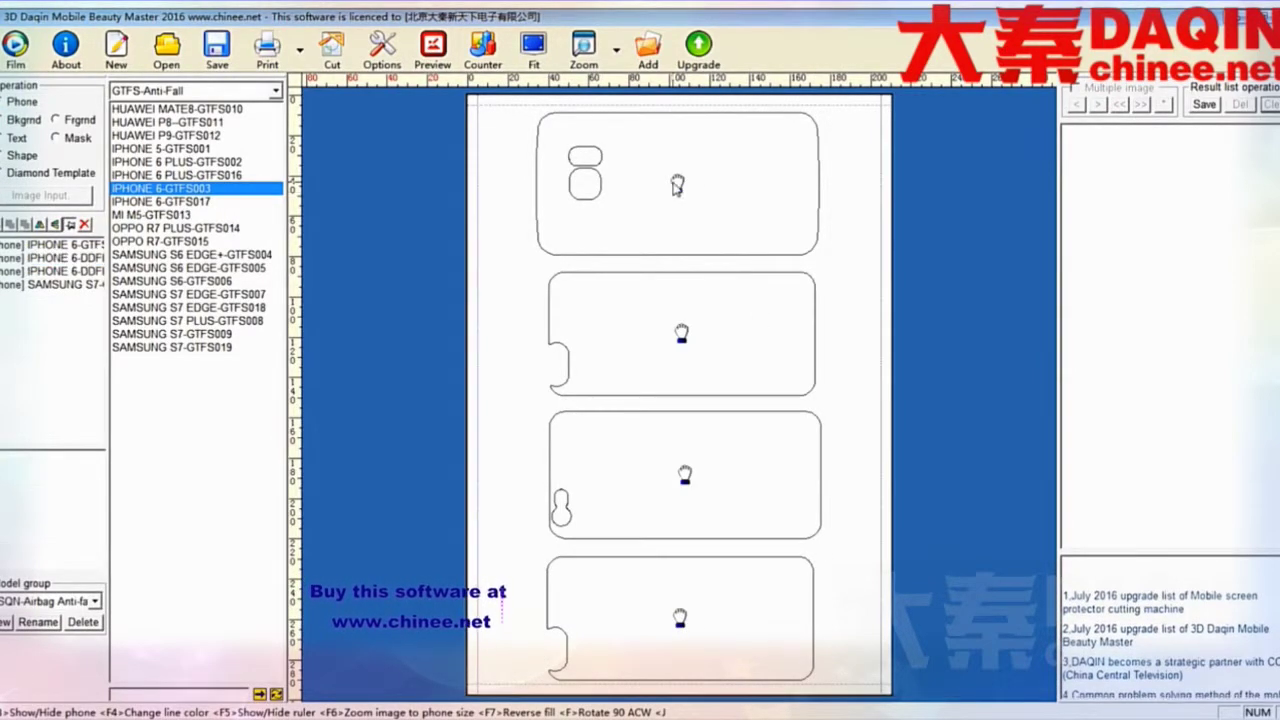
drag(677, 186, 682, 188)
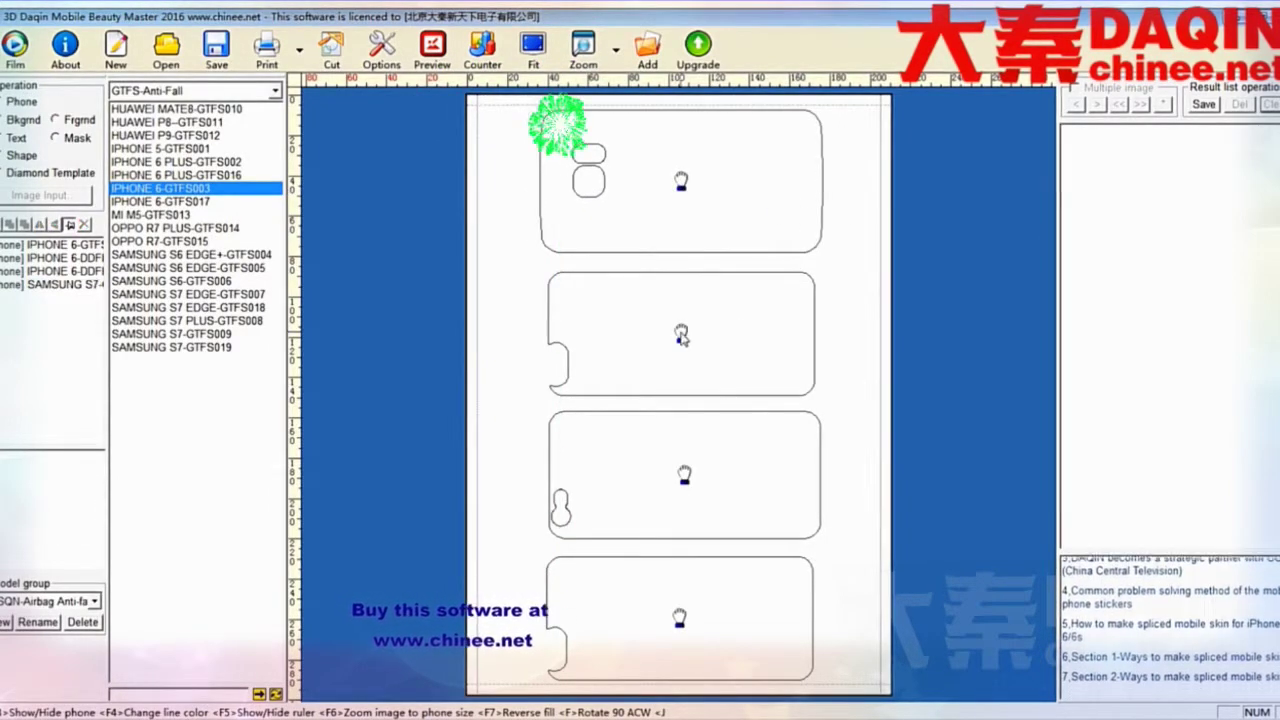
click(681, 338)
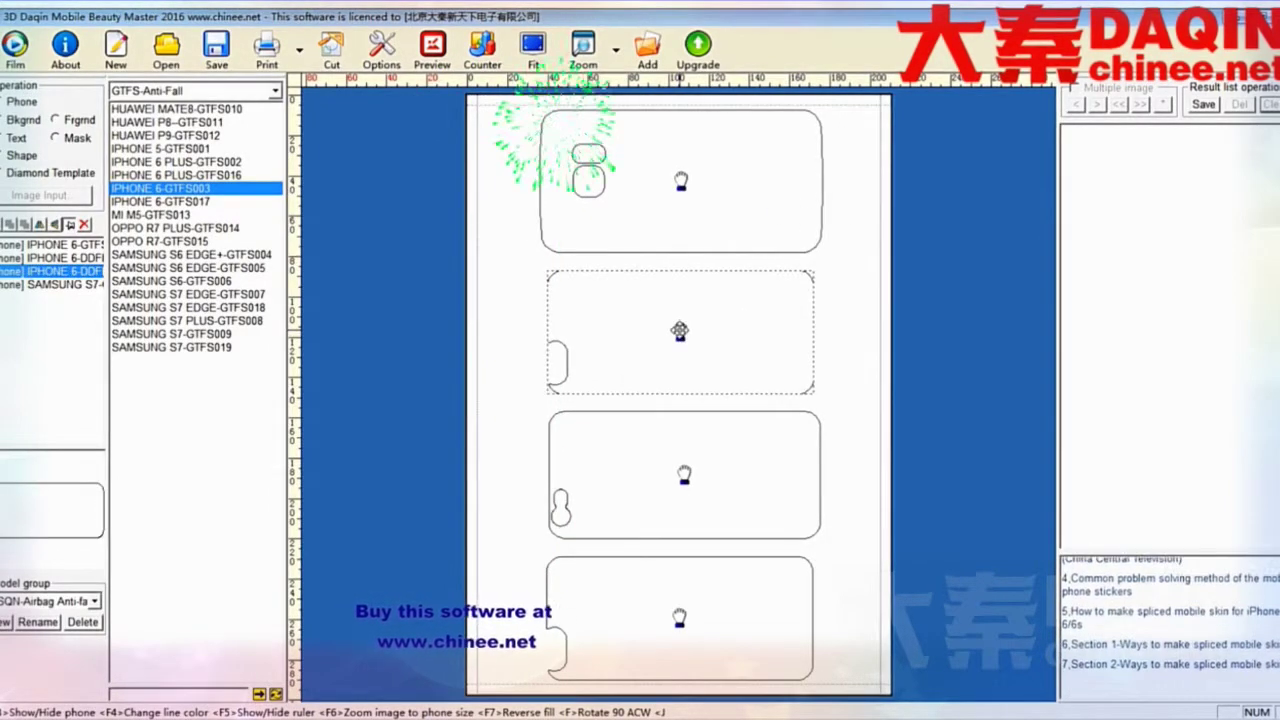
click(717, 452)
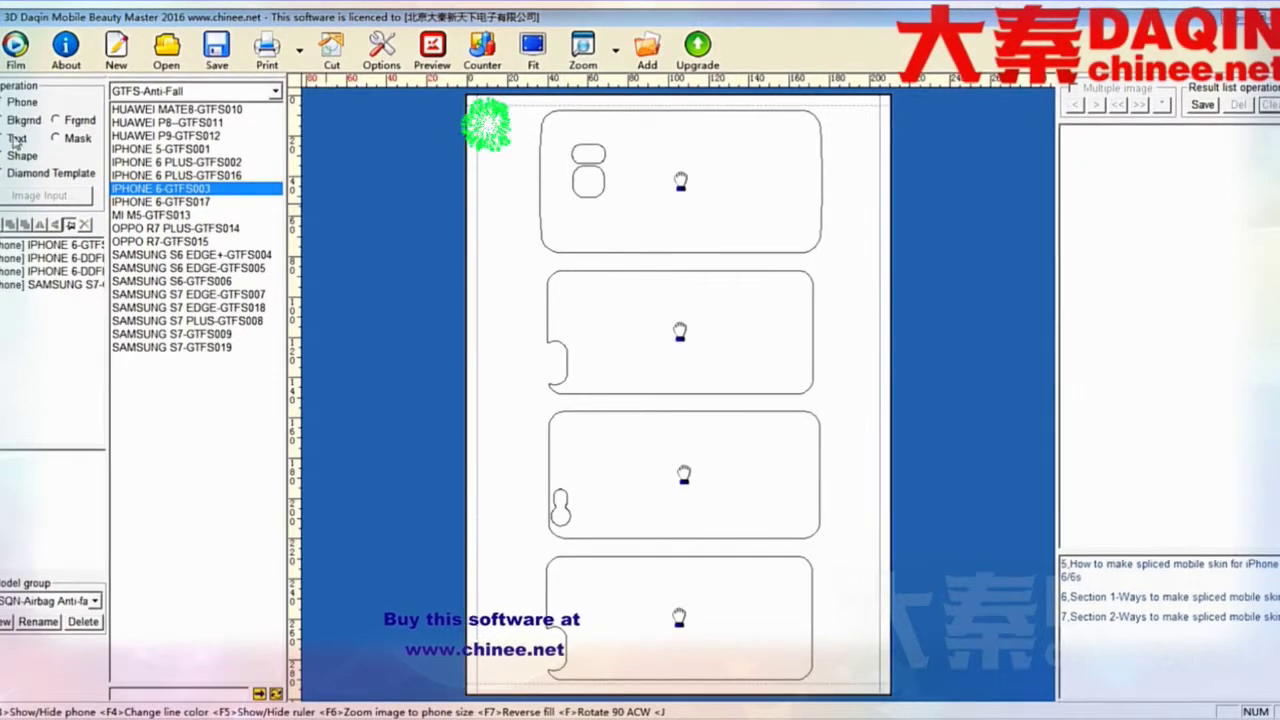
Load sy_66814343466.jpg from the desktop as a background image for processing.
click(20, 121)
click(44, 196)
click(404, 208)
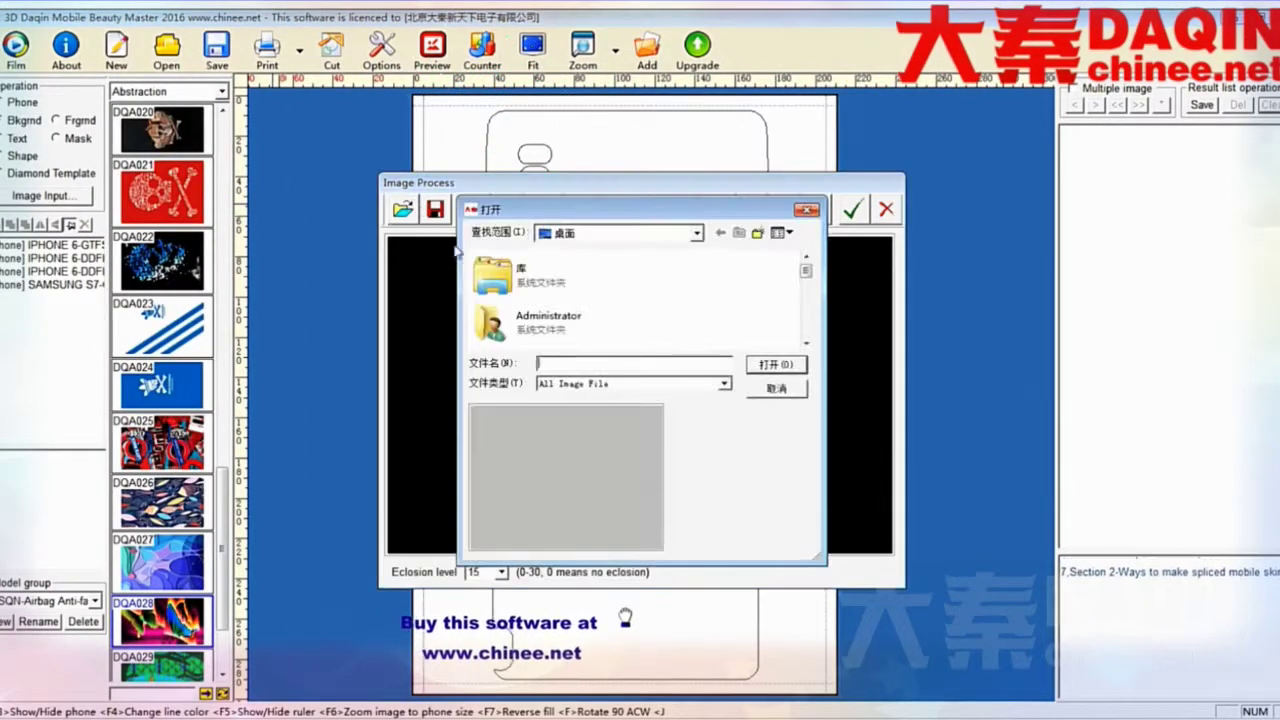
drag(806, 272, 808, 342)
click(553, 281)
click(770, 364)
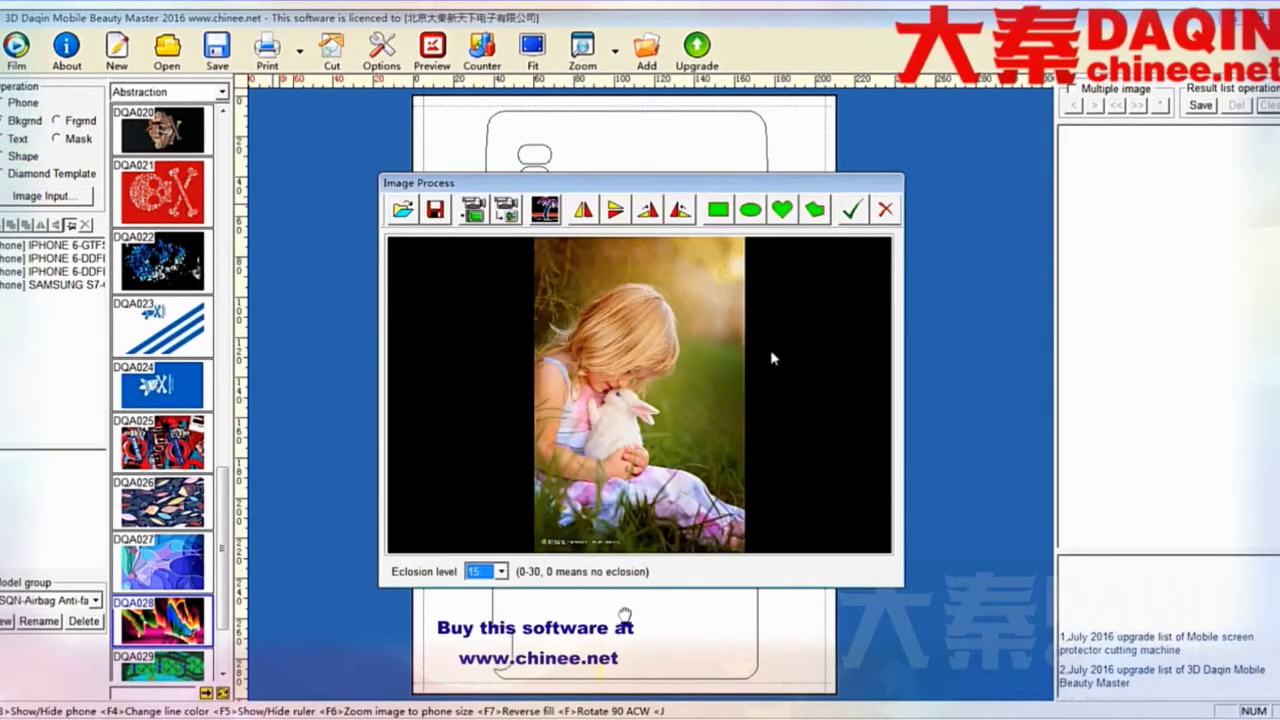
Rotate the girl-and-rabbit photo 90 degrees counterclockwise and crop it with a full-width rectangle that leaves out the upper strip.
click(679, 211)
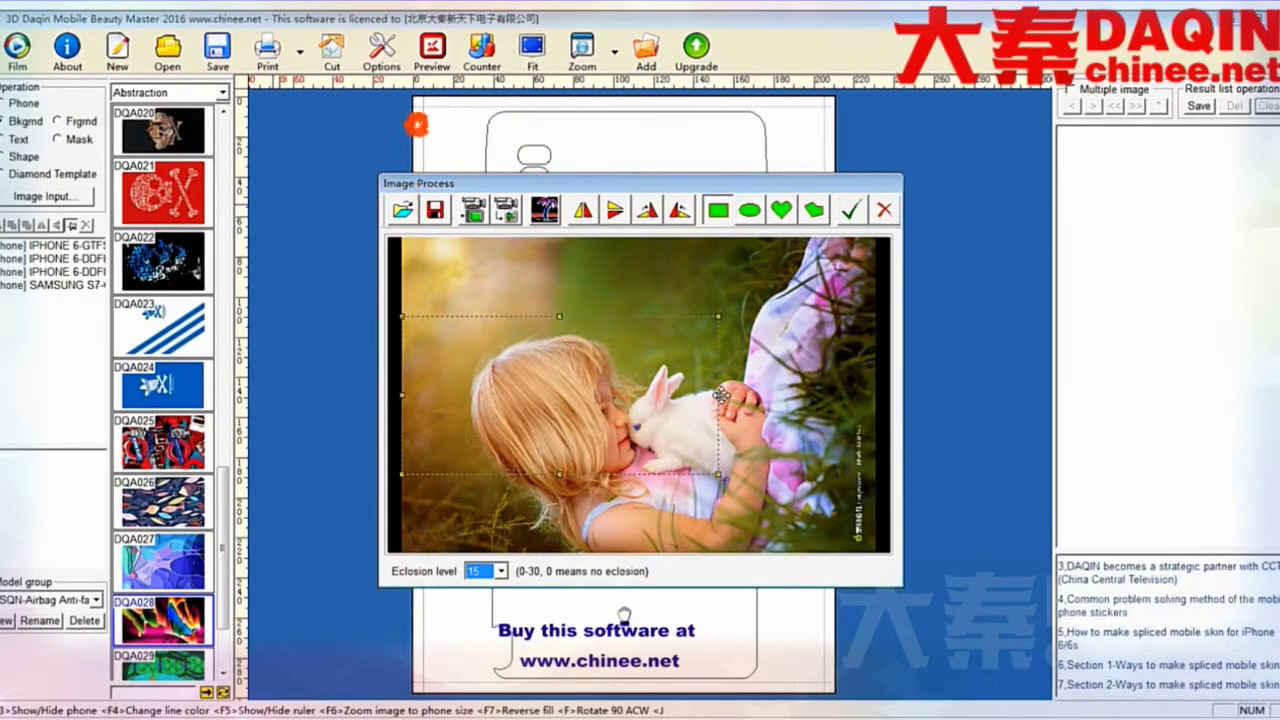
drag(720, 395, 862, 409)
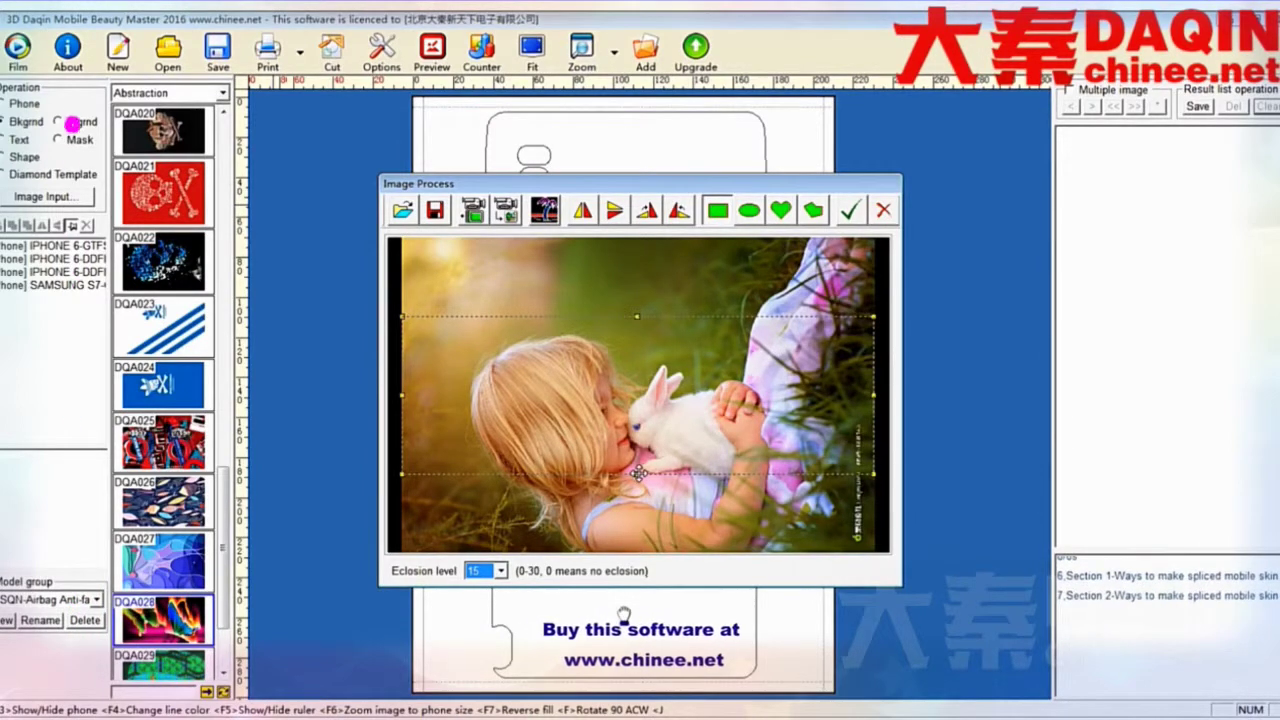
drag(637, 472, 634, 545)
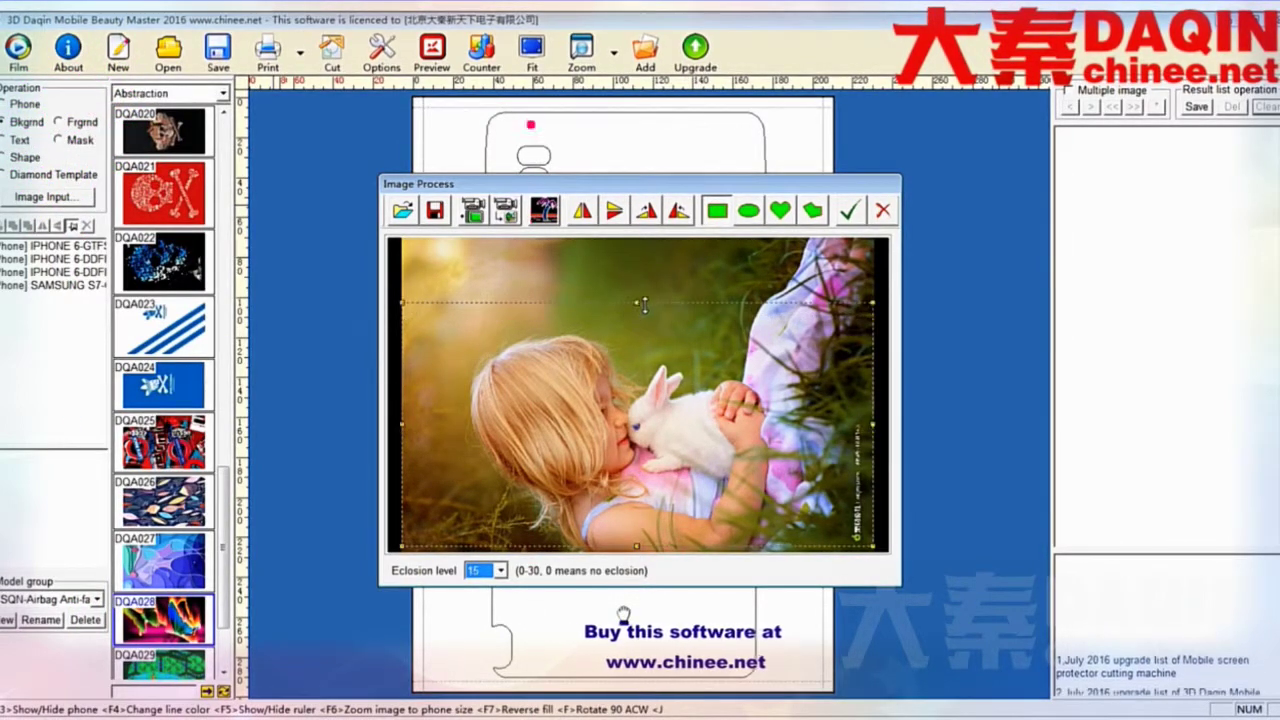
drag(617, 369, 619, 365)
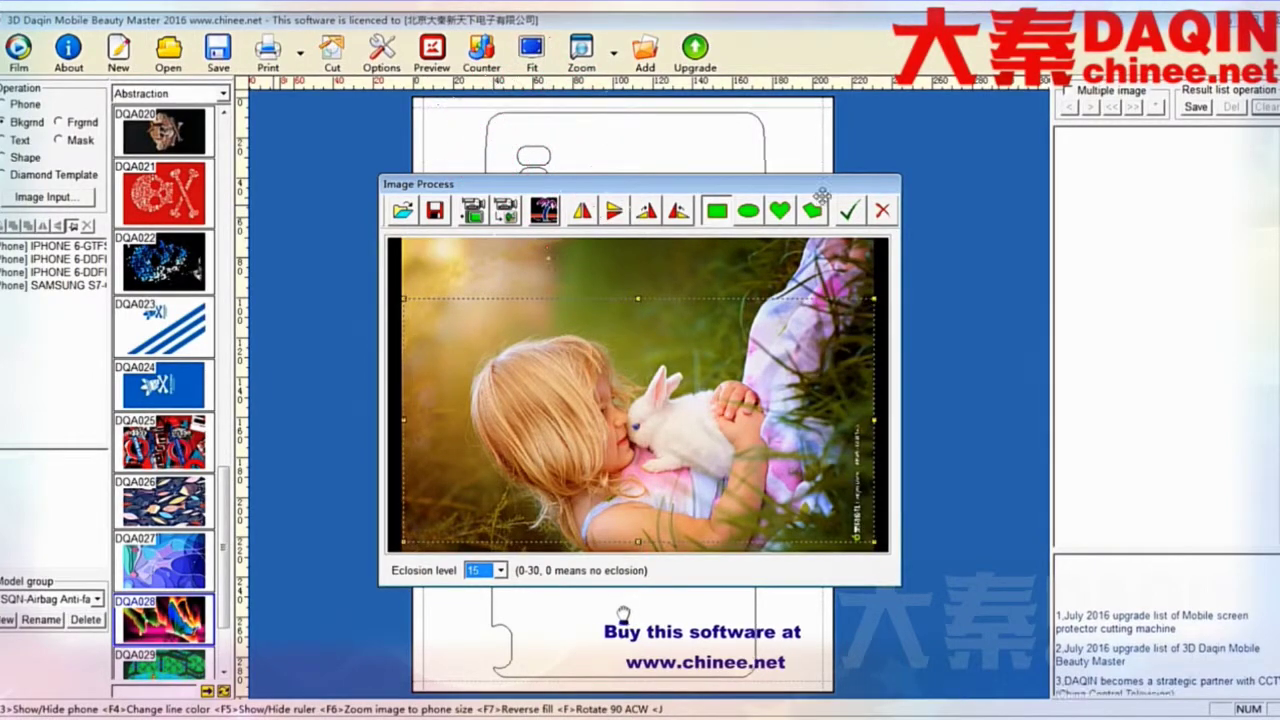
click(848, 210)
Move the girl-and-rabbit photo to the top of the page and shrink it to just cover the Samsung S7 outline.
drag(663, 352, 650, 172)
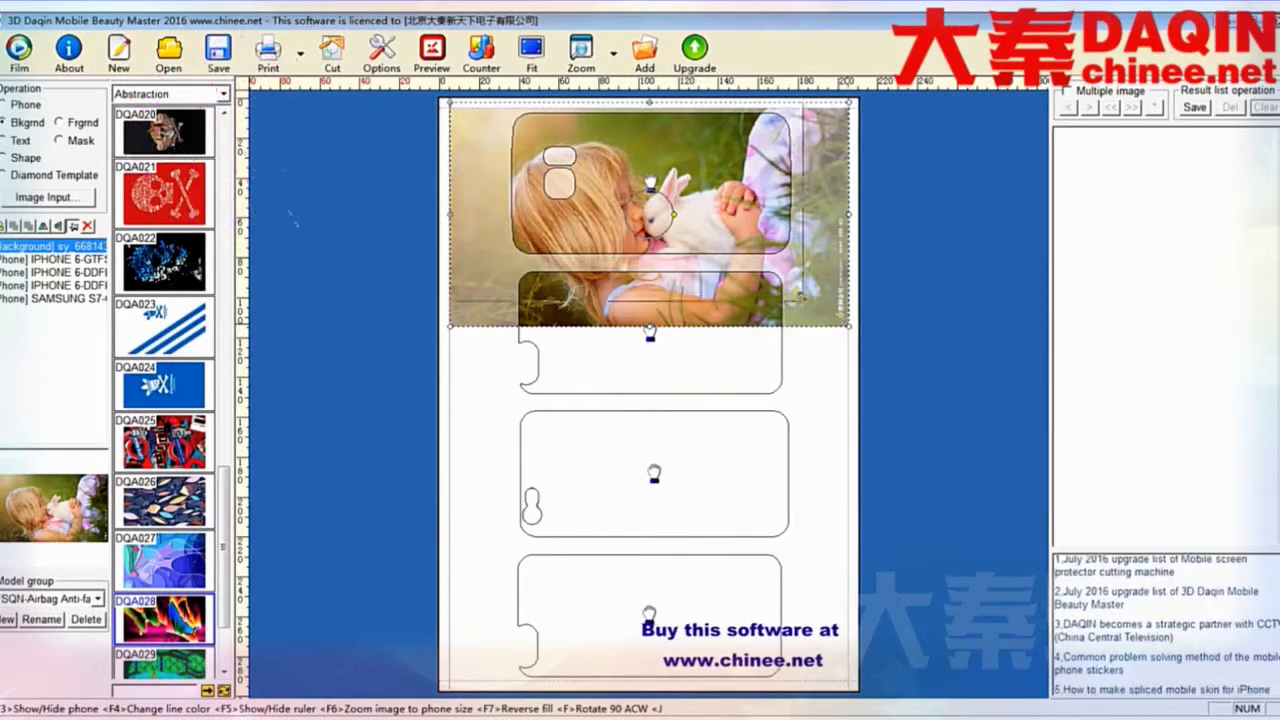
drag(765, 268, 790, 278)
drag(728, 224, 726, 218)
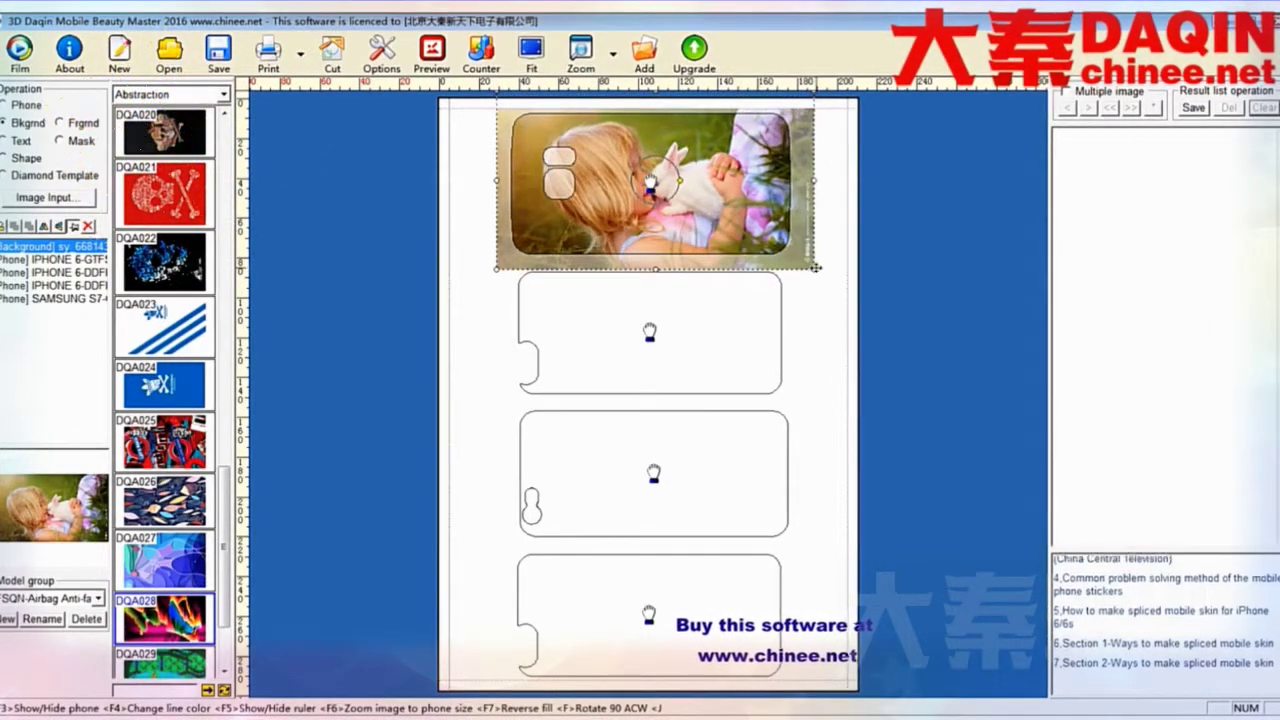
mouse_move(812, 267)
mouse_down()
mouse_move(768, 252)
mouse_move(810, 274)
mouse_up()
click(786, 302)
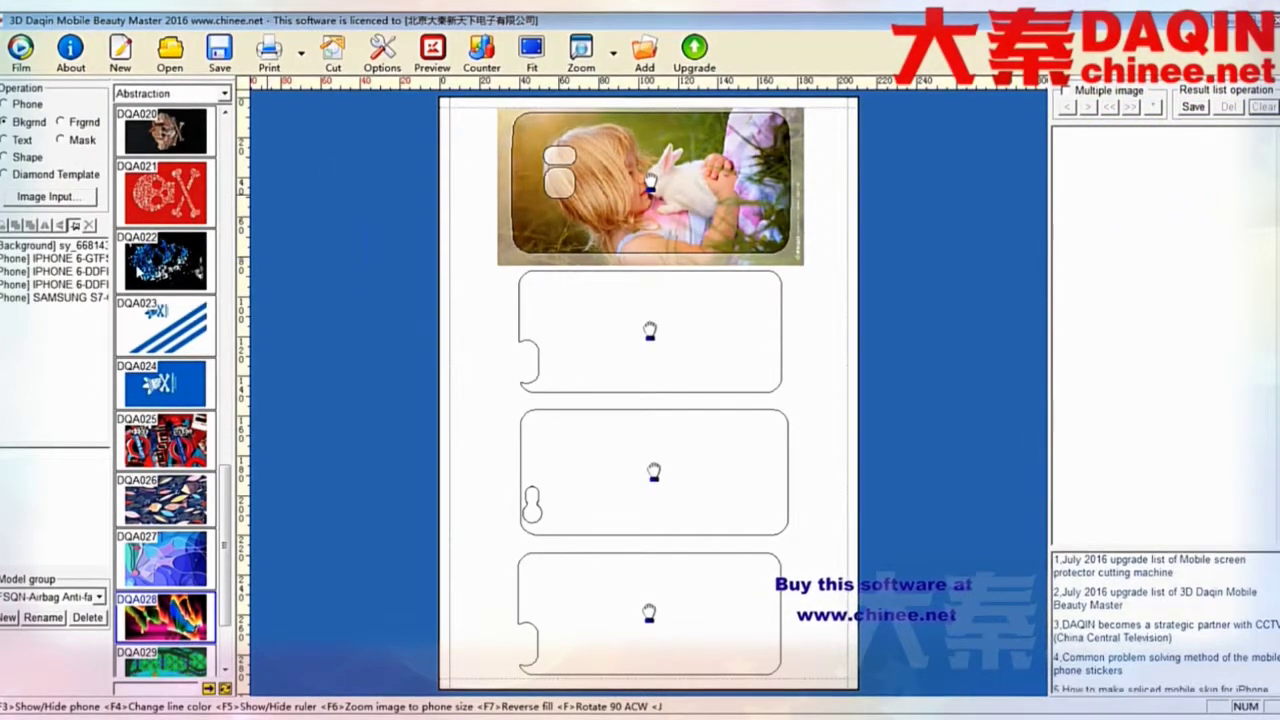
Load tooopen_sy_138419383153.jpg from the desktop as another background image for processing.
click(49, 197)
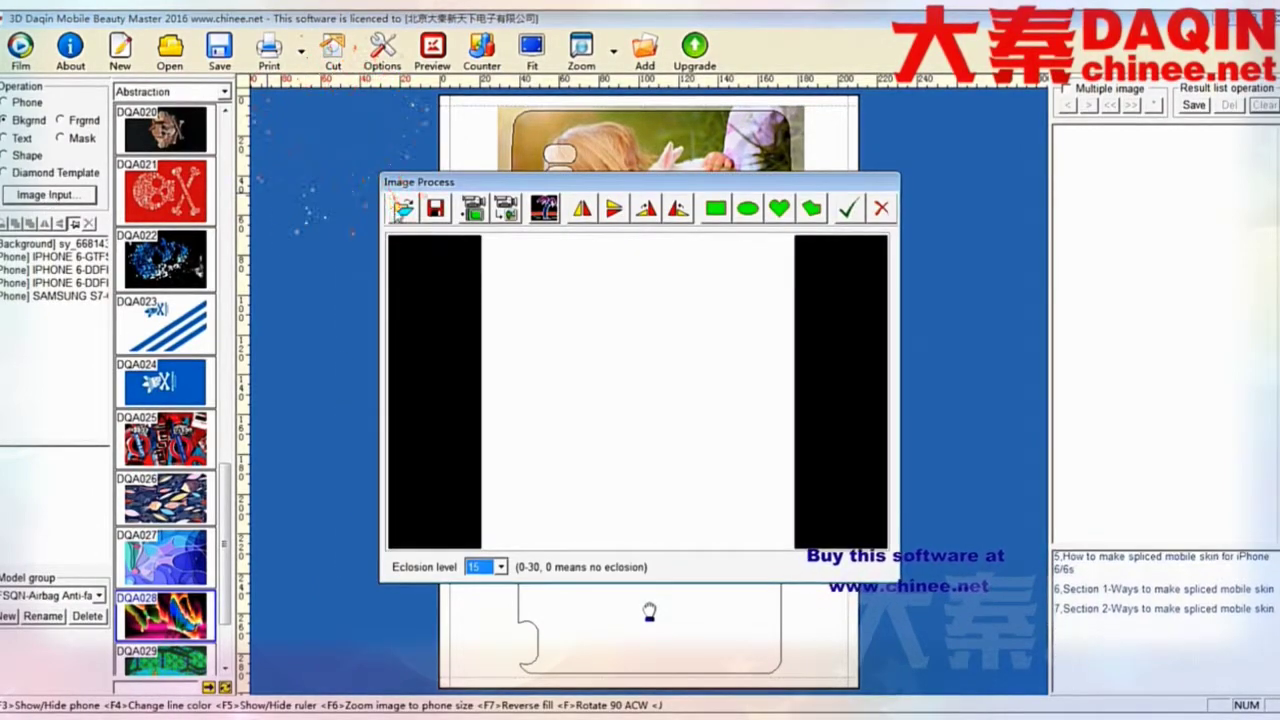
click(400, 208)
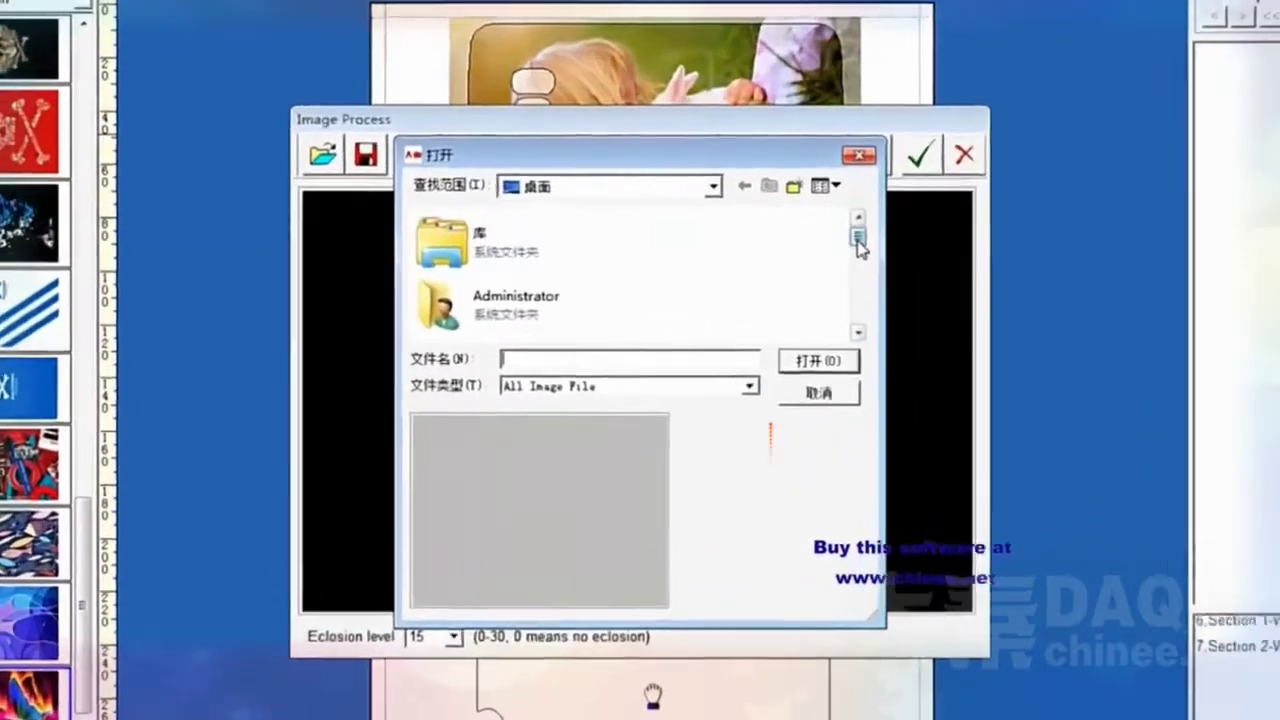
drag(802, 275, 798, 286)
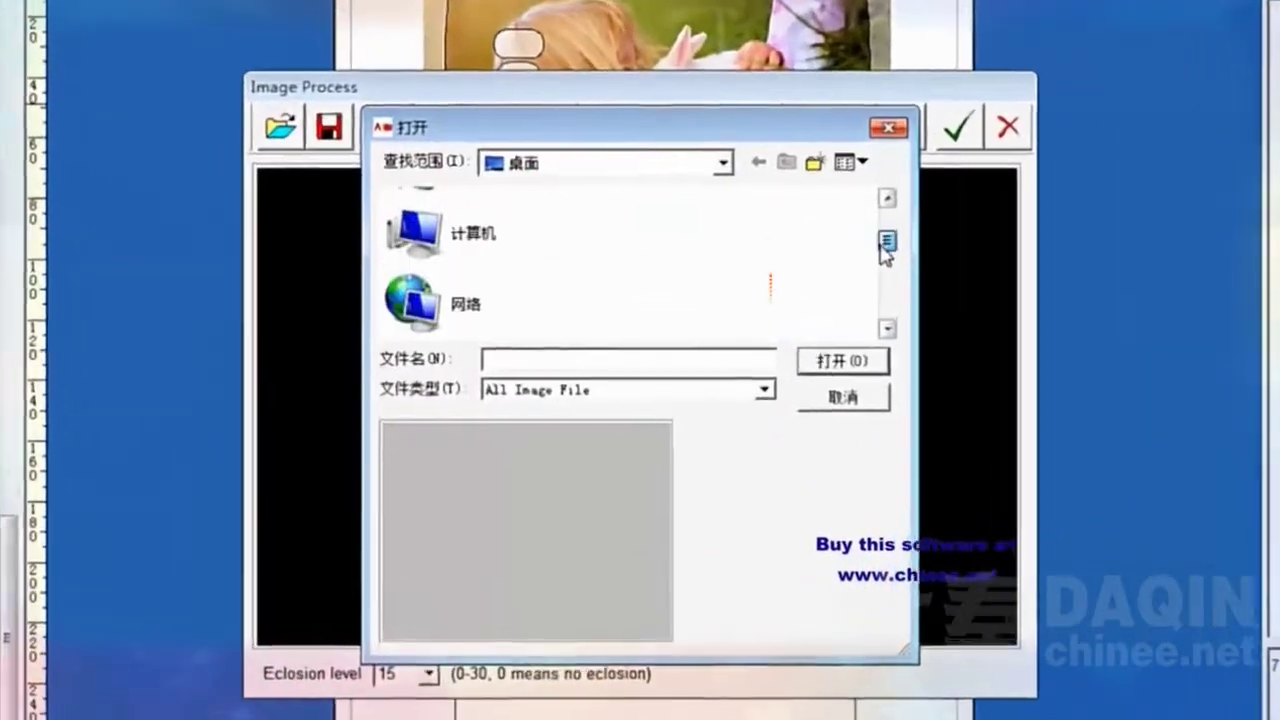
drag(882, 245, 900, 300)
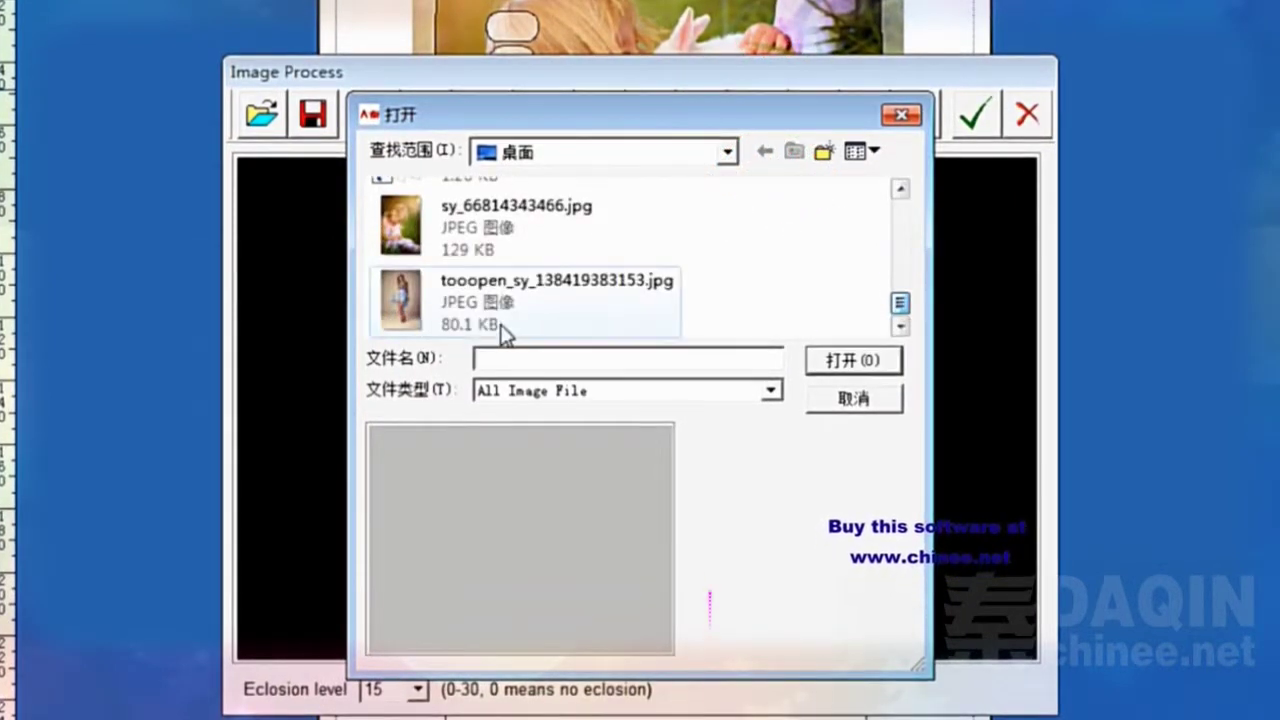
click(551, 315)
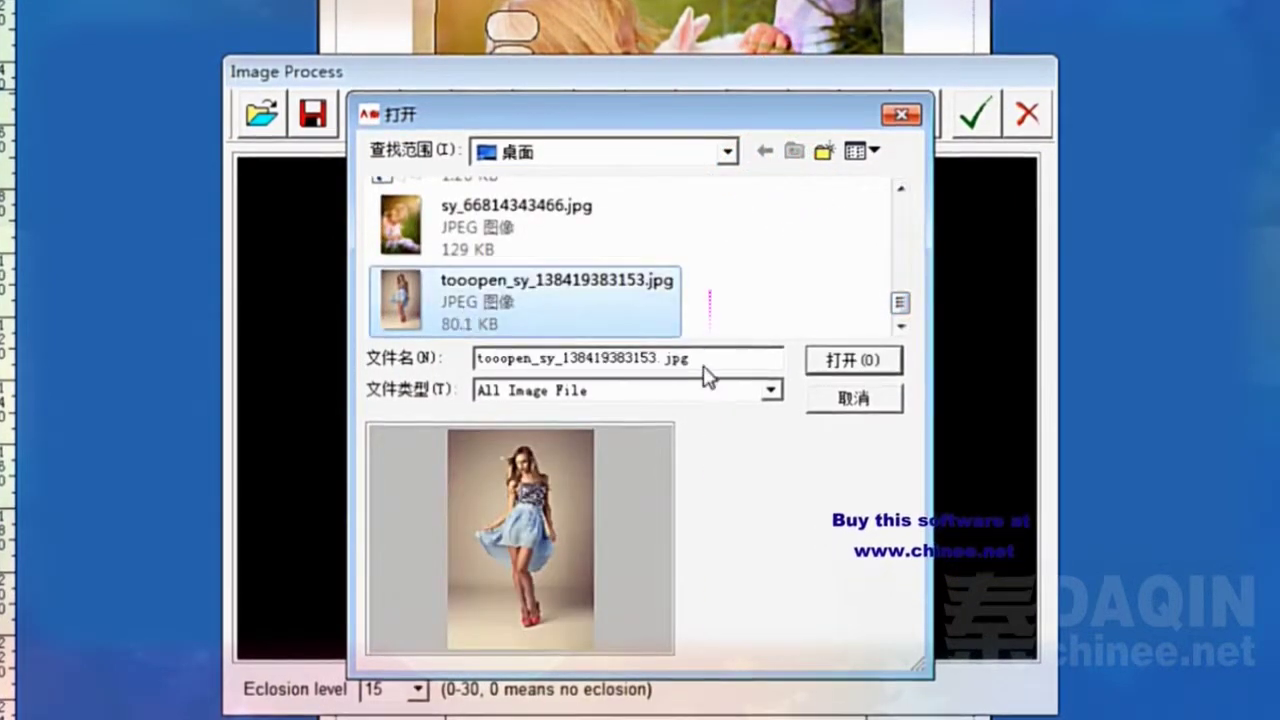
click(851, 377)
Rotate the woman's photo 90 degrees counterclockwise and crop it with a full-width rectangle around the whole figure.
click(704, 118)
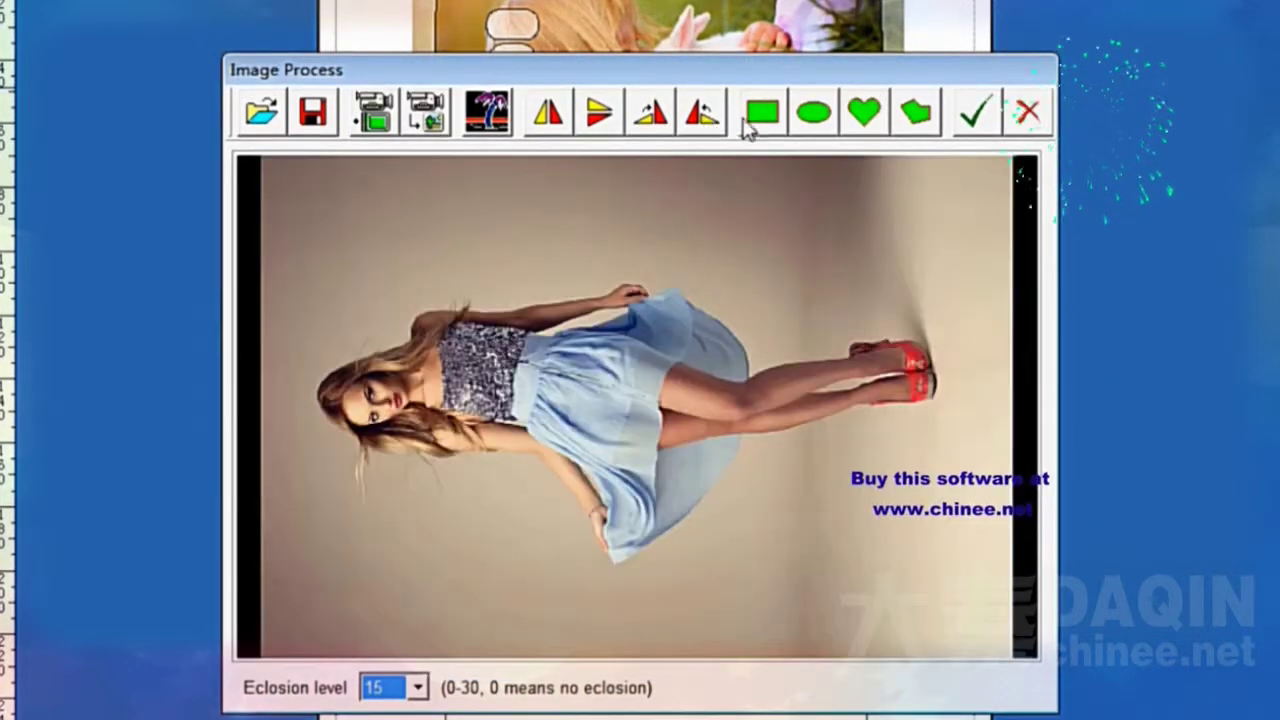
click(758, 116)
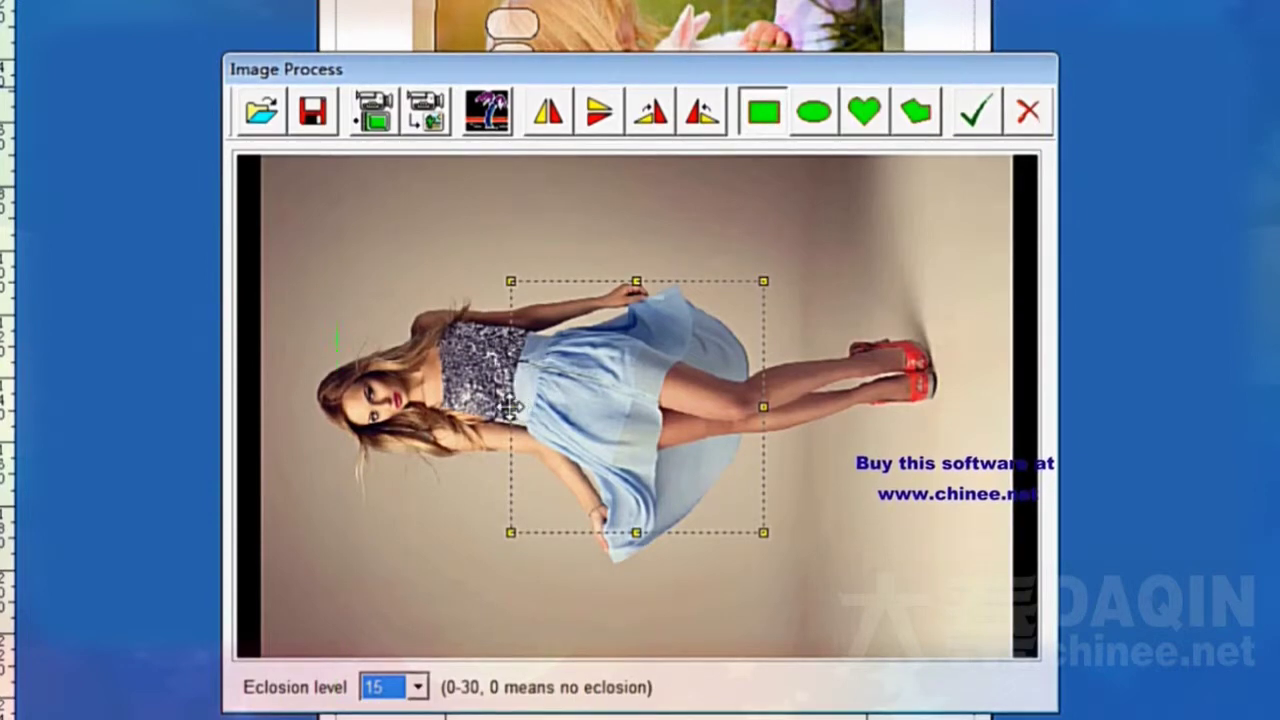
drag(515, 408, 260, 407)
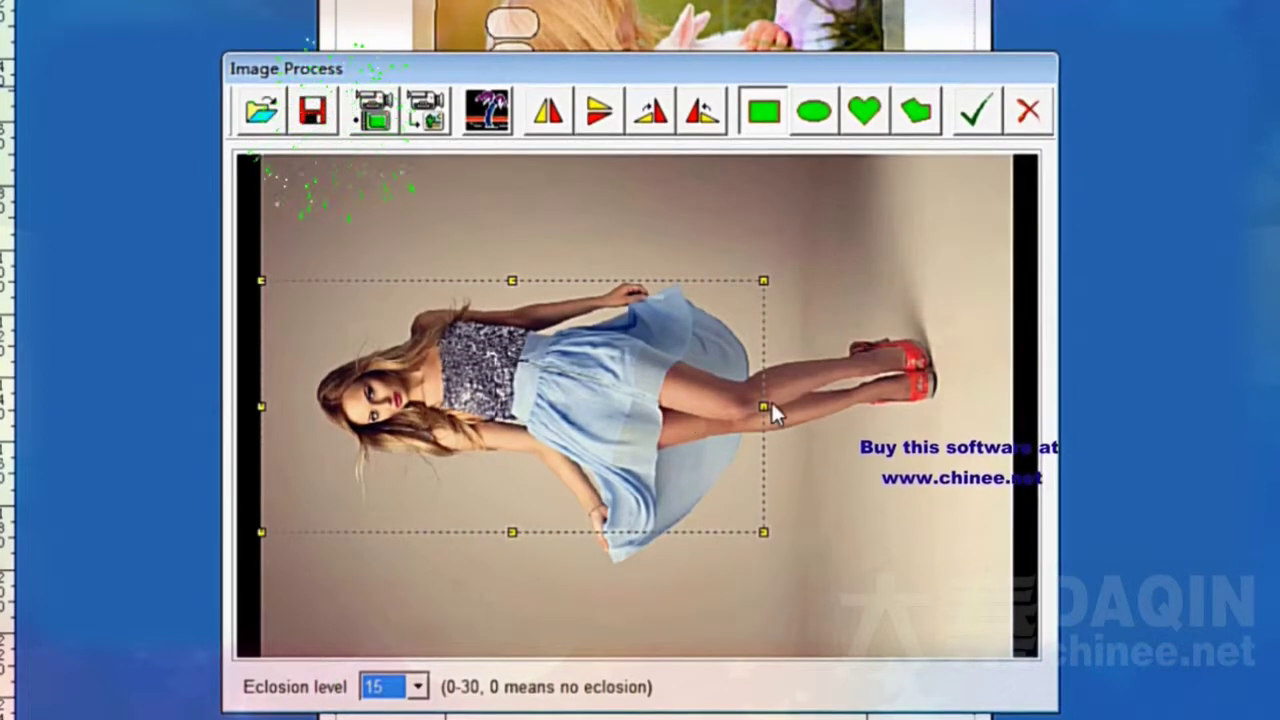
drag(762, 406, 1012, 408)
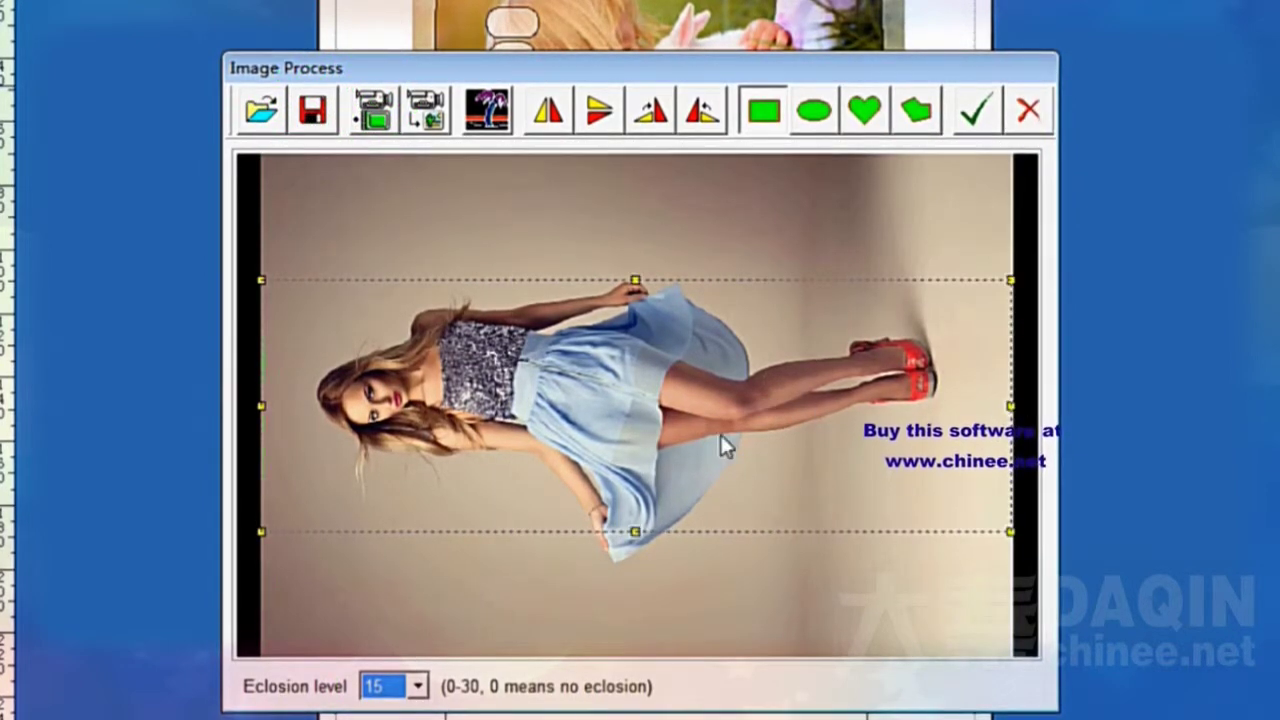
drag(632, 531, 620, 645)
drag(802, 341, 812, 284)
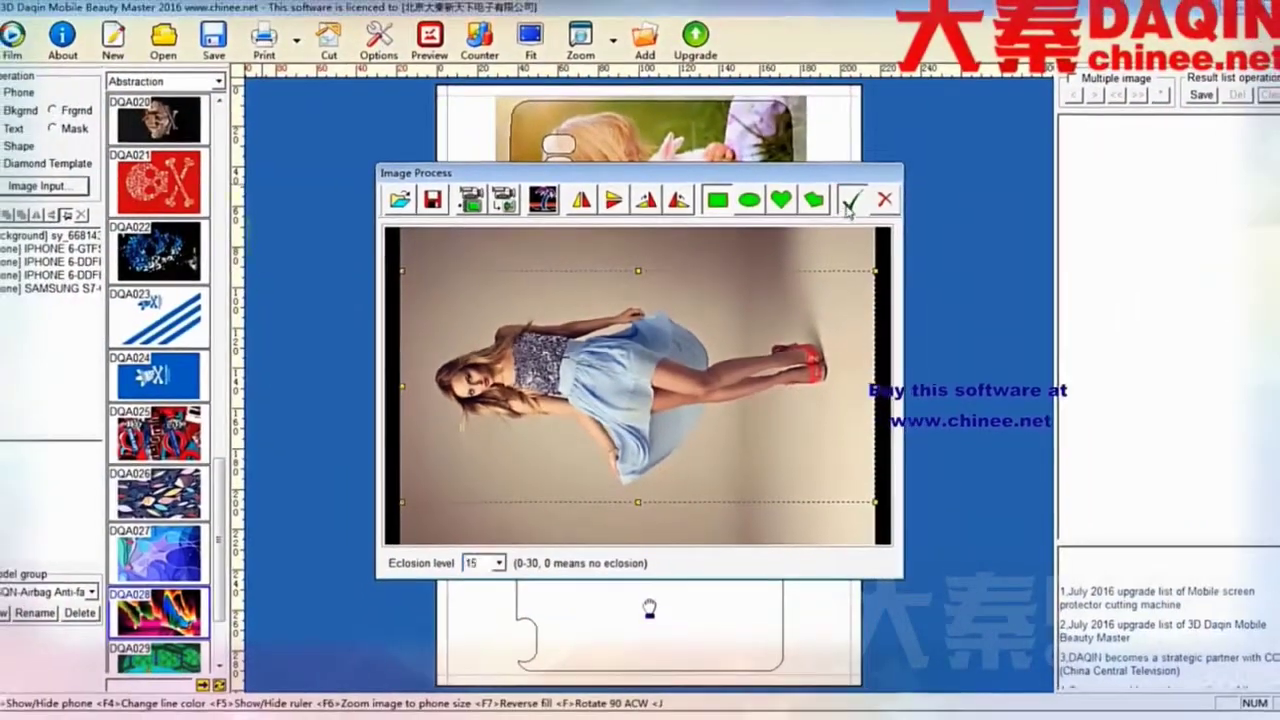
click(903, 160)
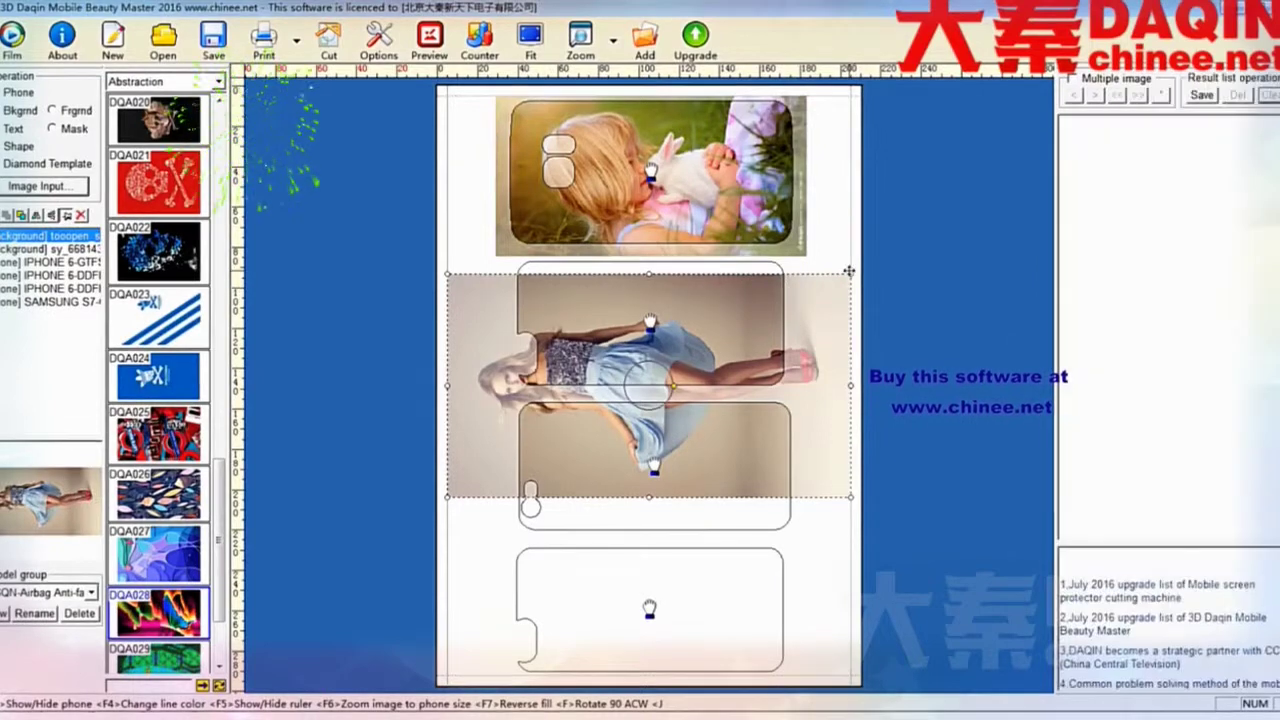
Shrink the woman's photo and position it over the second phone outline so the figure fits inside.
drag(851, 275, 802, 326)
drag(602, 348, 661, 276)
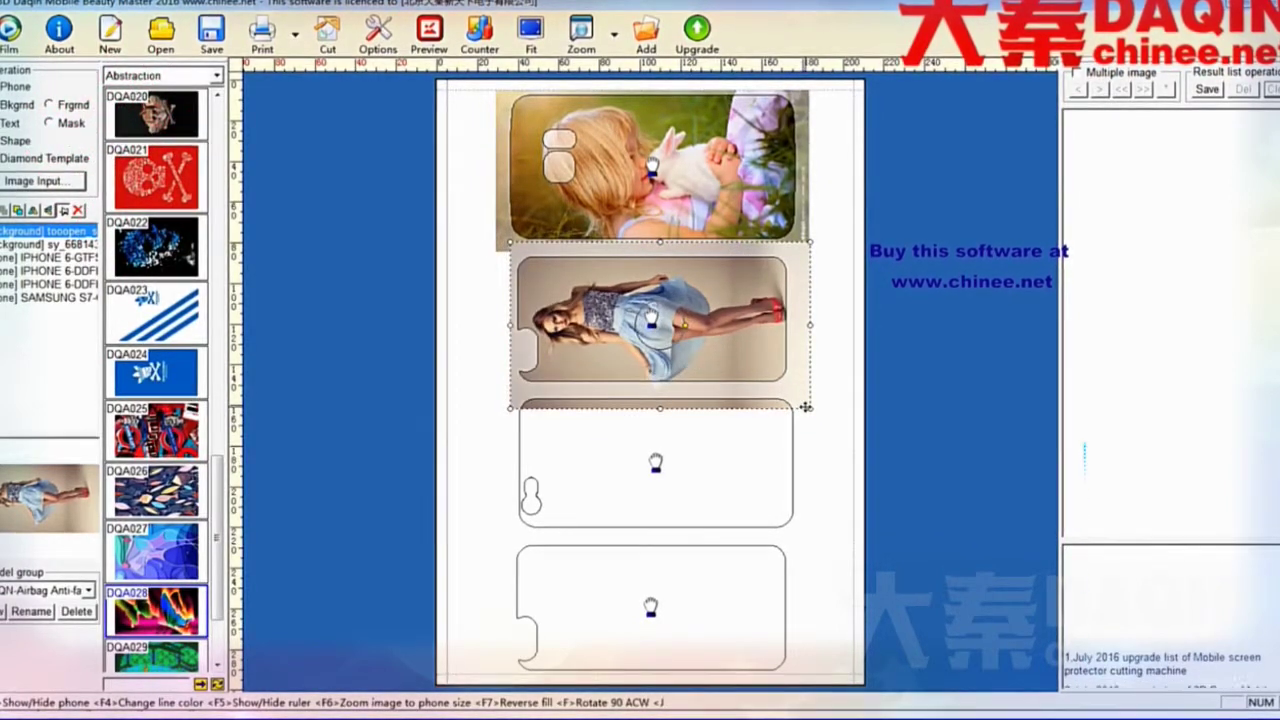
drag(810, 407, 730, 390)
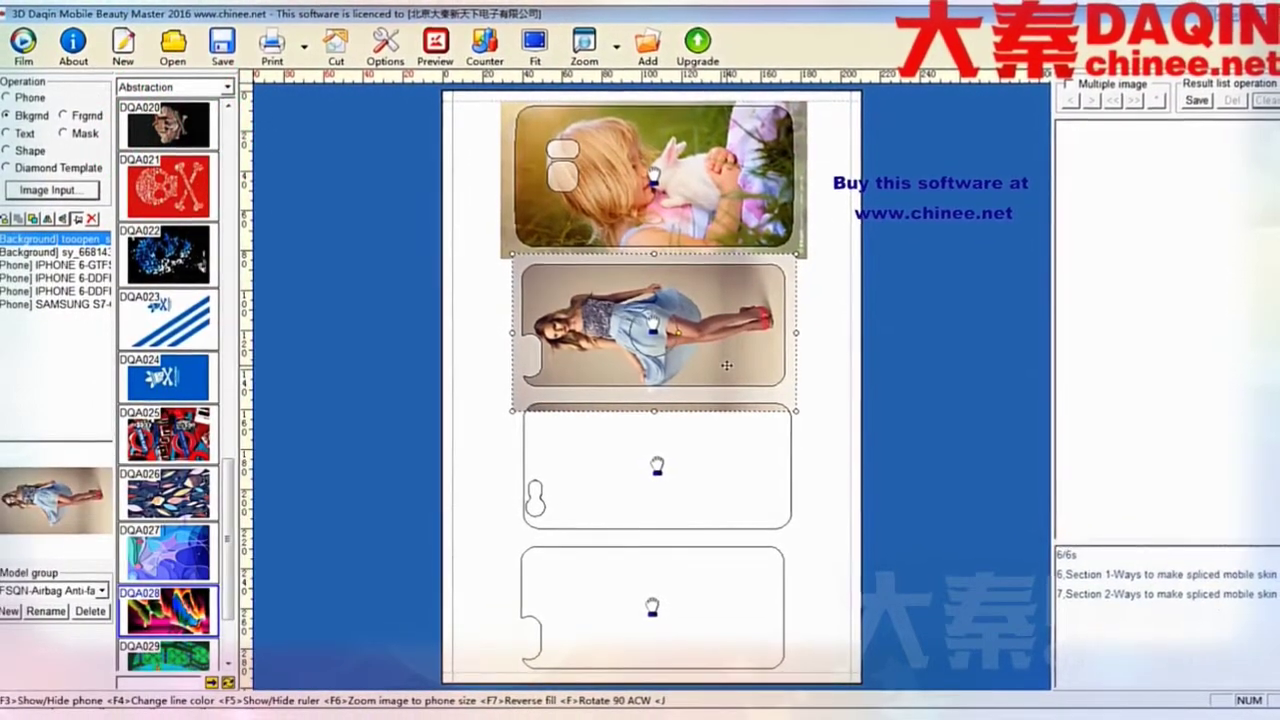
Load DQD017.jpg from the desktop as another background image for processing.
click(821, 391)
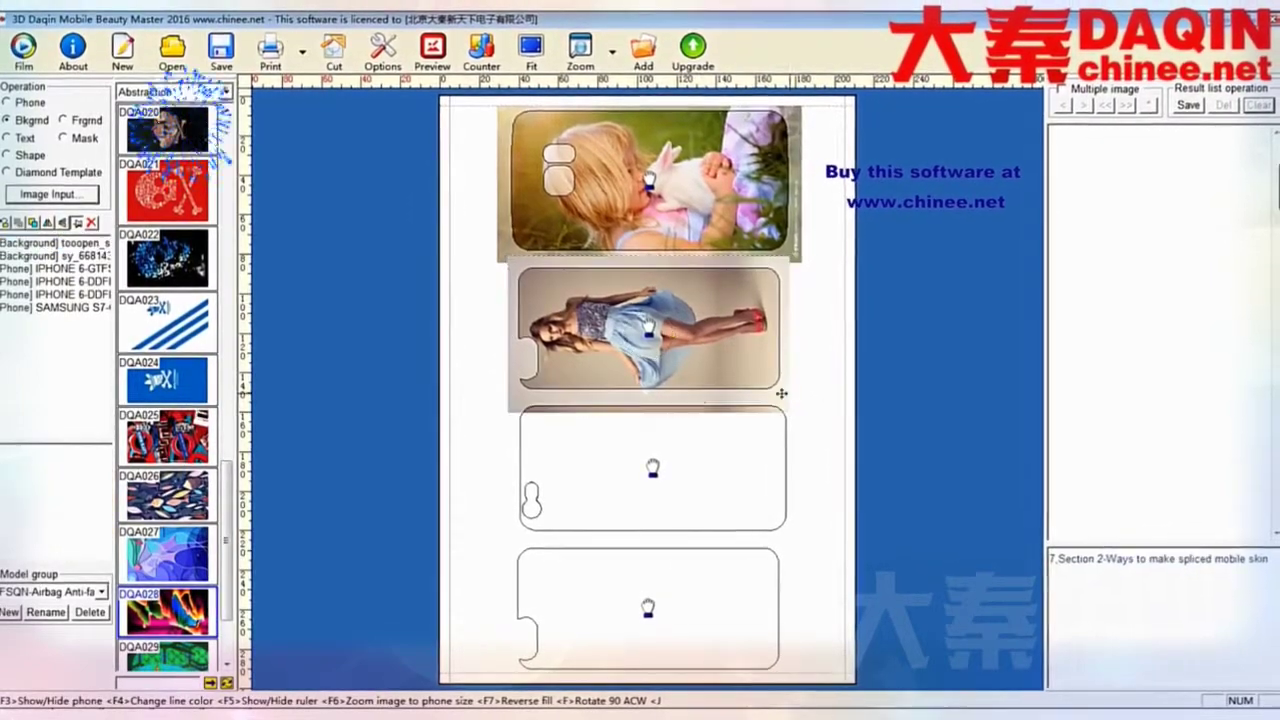
click(62, 197)
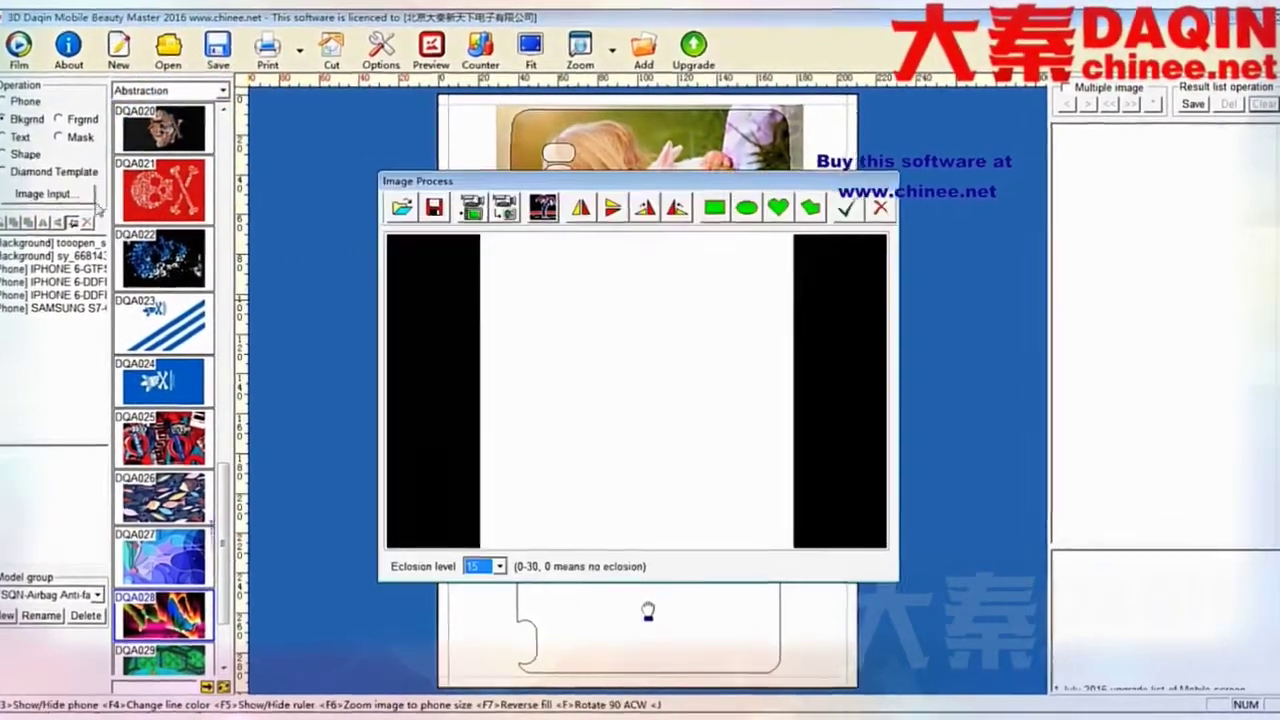
click(373, 188)
scroll(818, 275, down, 5)
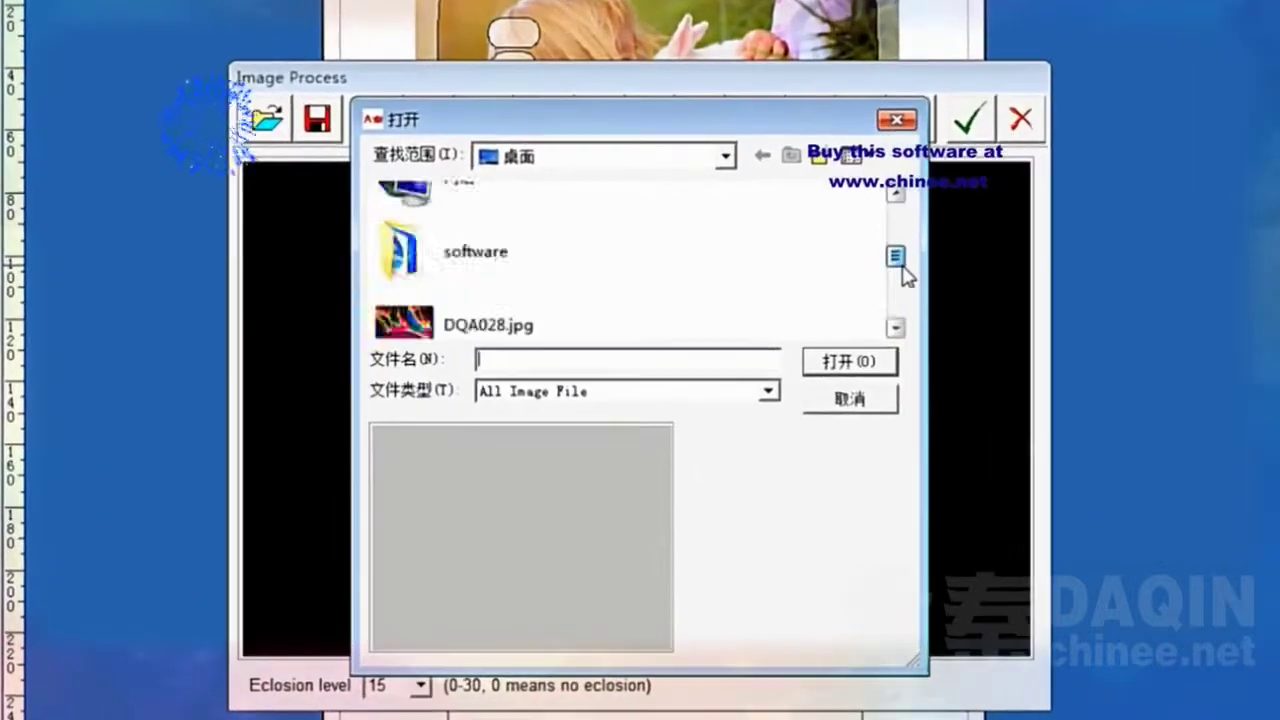
scroll(903, 300, down, 3)
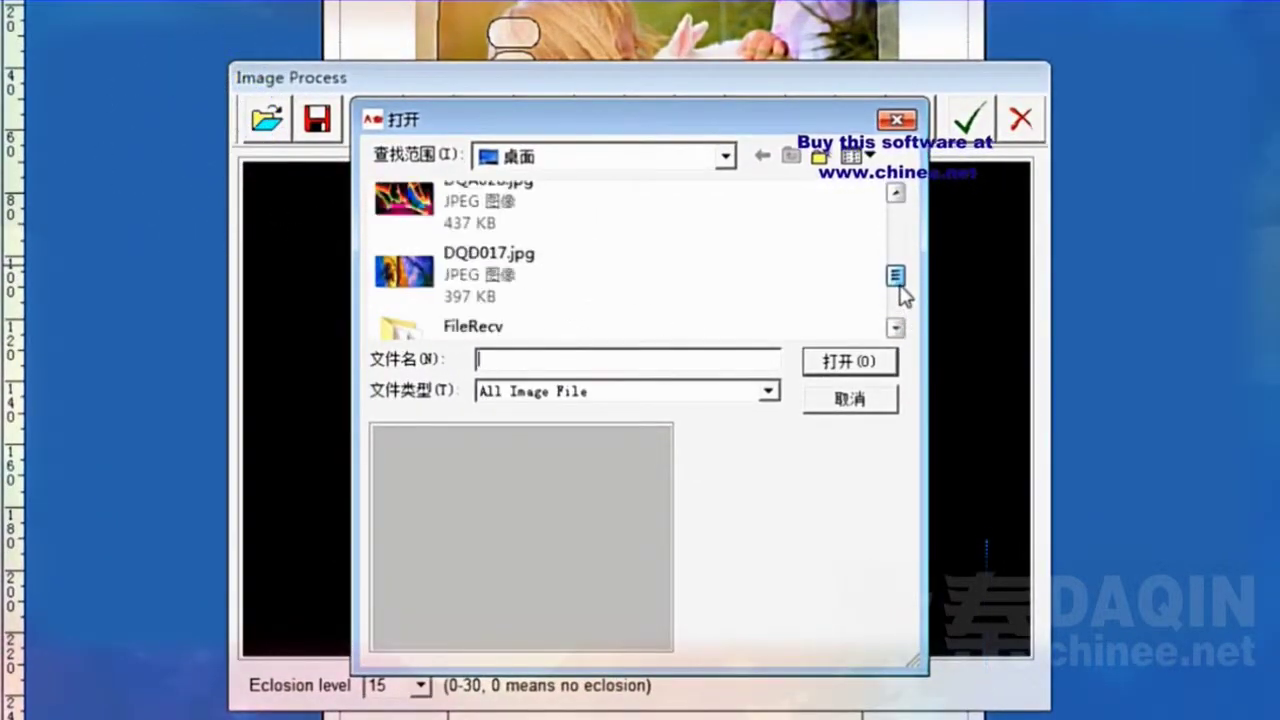
click(490, 265)
click(812, 365)
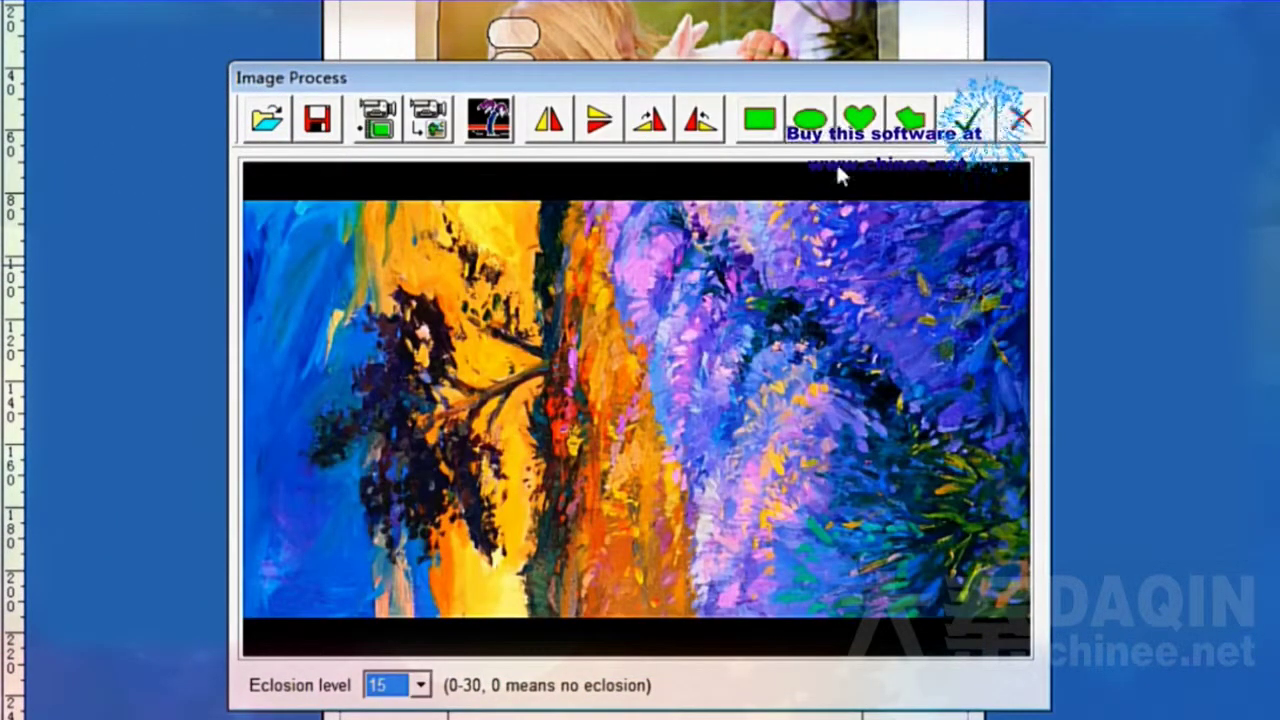
Crop the tree painting with a nearly full-width rectangle that trims its upper and lower edges, and insert it on the page.
click(760, 119)
drag(532, 403, 249, 364)
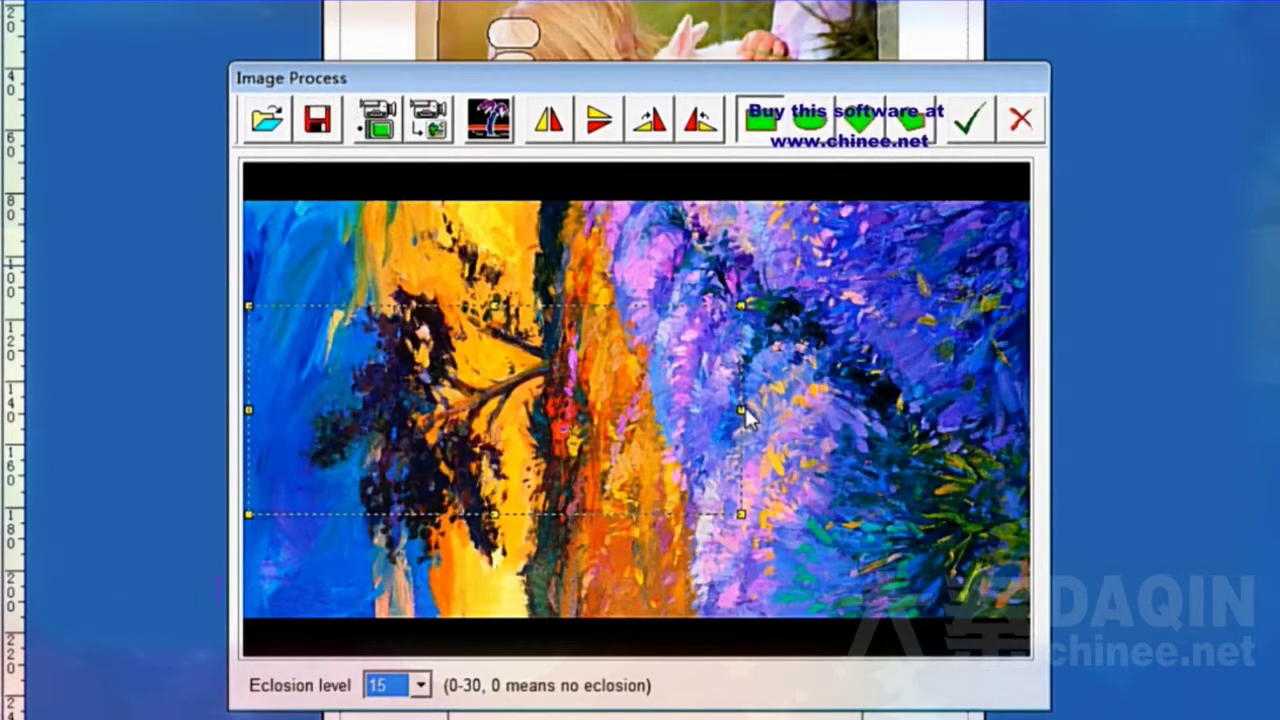
drag(740, 411, 1030, 450)
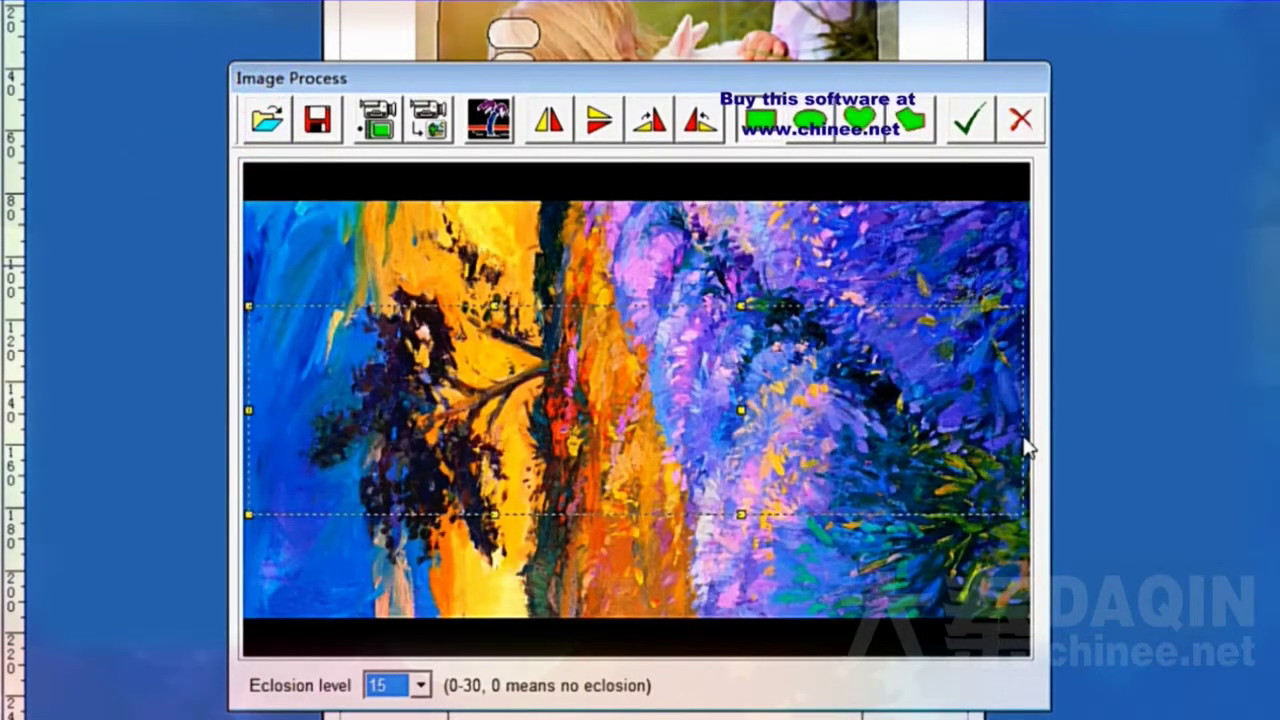
drag(635, 515, 635, 620)
drag(638, 308, 641, 281)
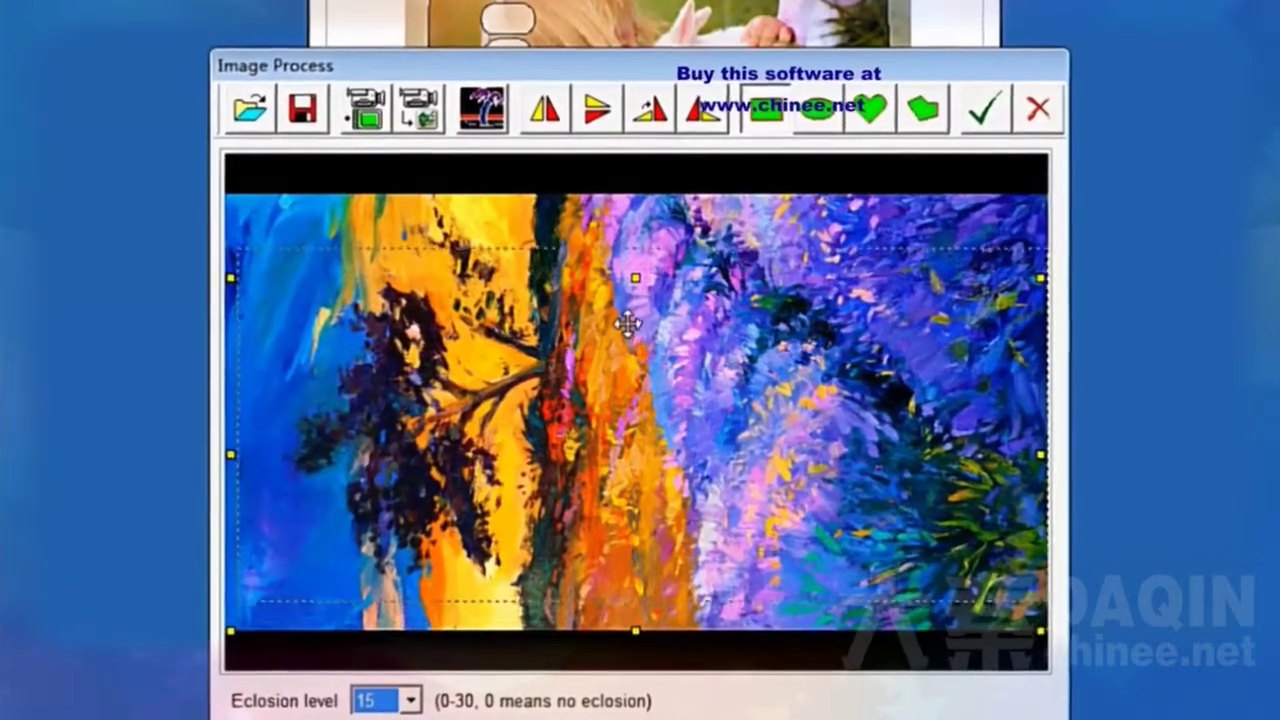
drag(628, 324, 627, 307)
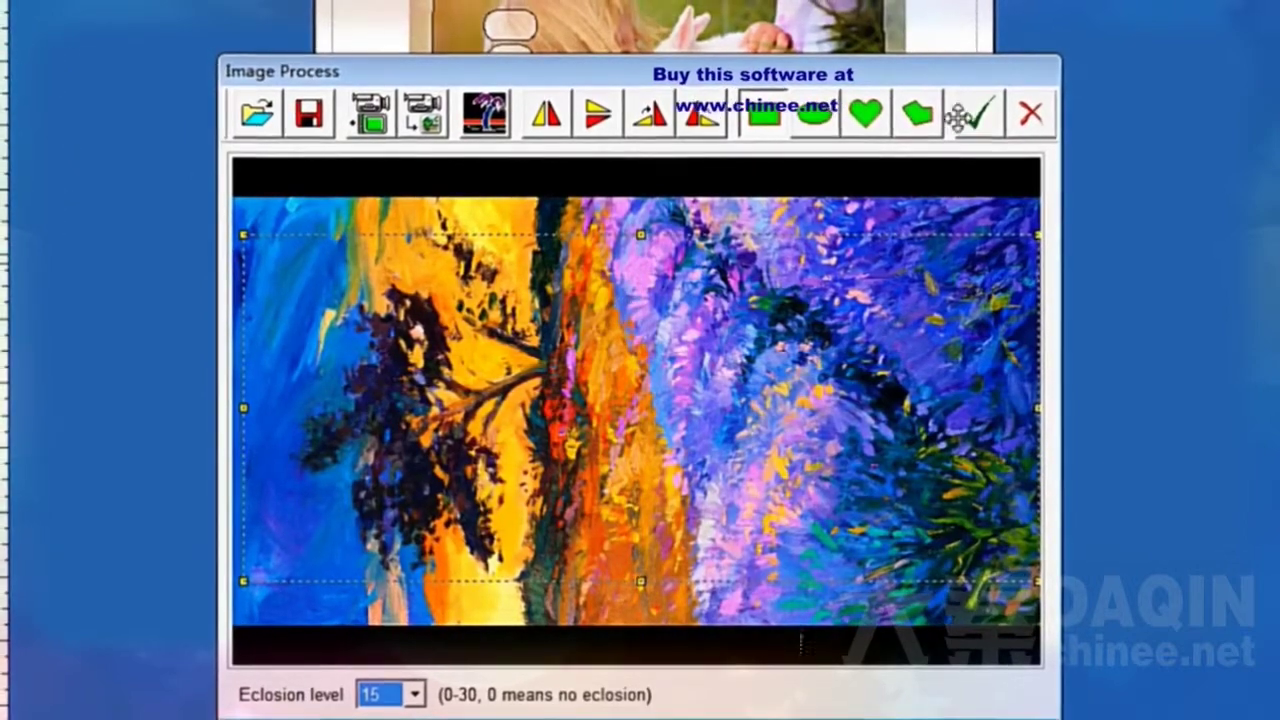
click(978, 112)
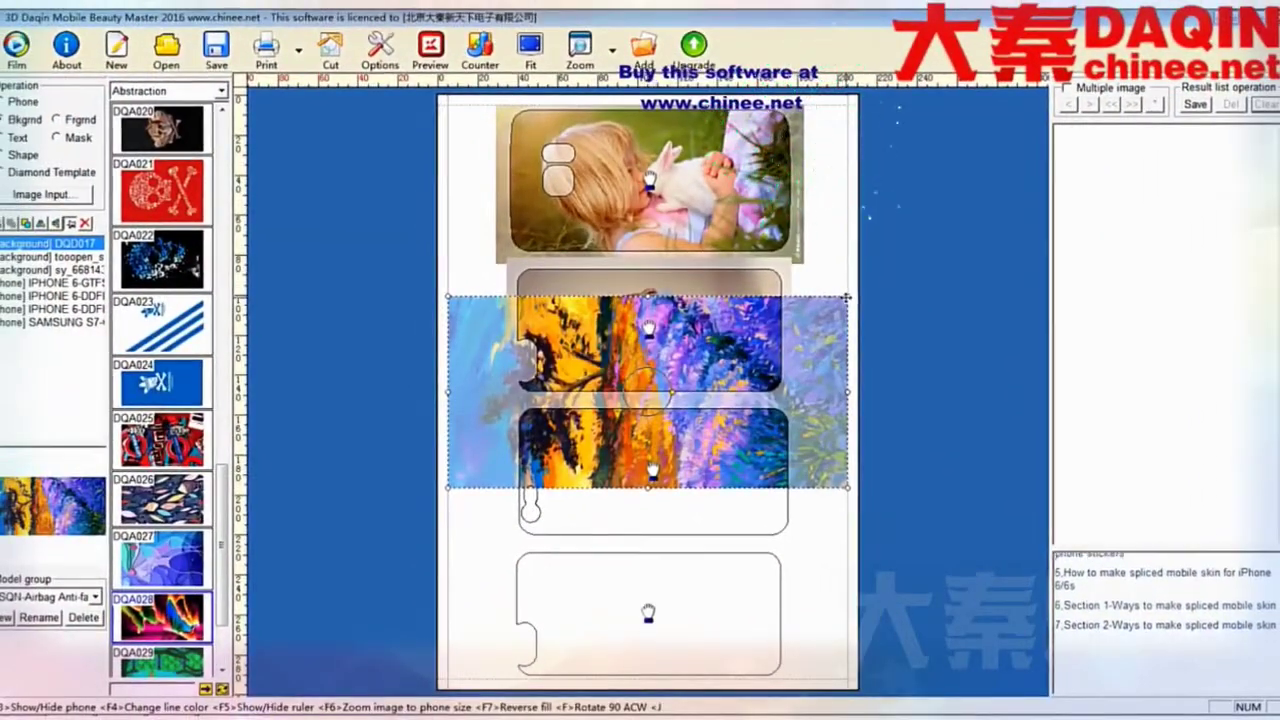
Shrink the cropped tree painting and position it so it fully covers the third phone outline with a small margin.
drag(849, 297, 727, 354)
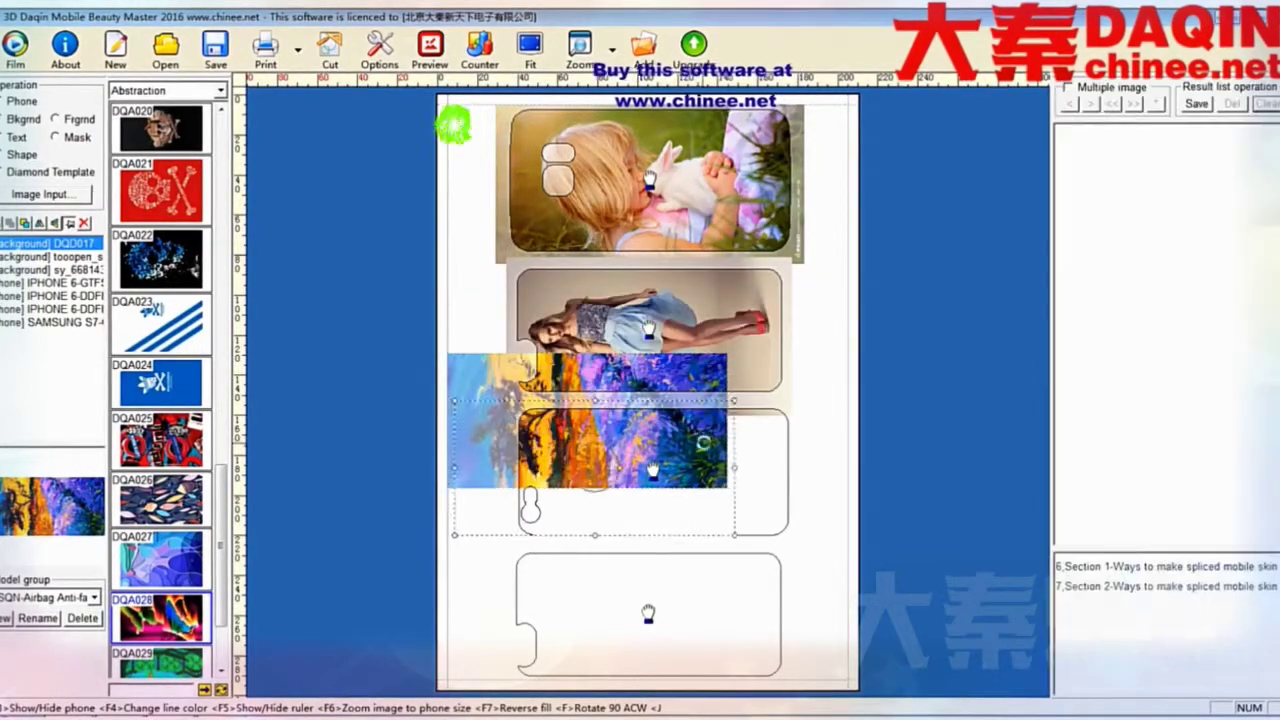
key(F6)
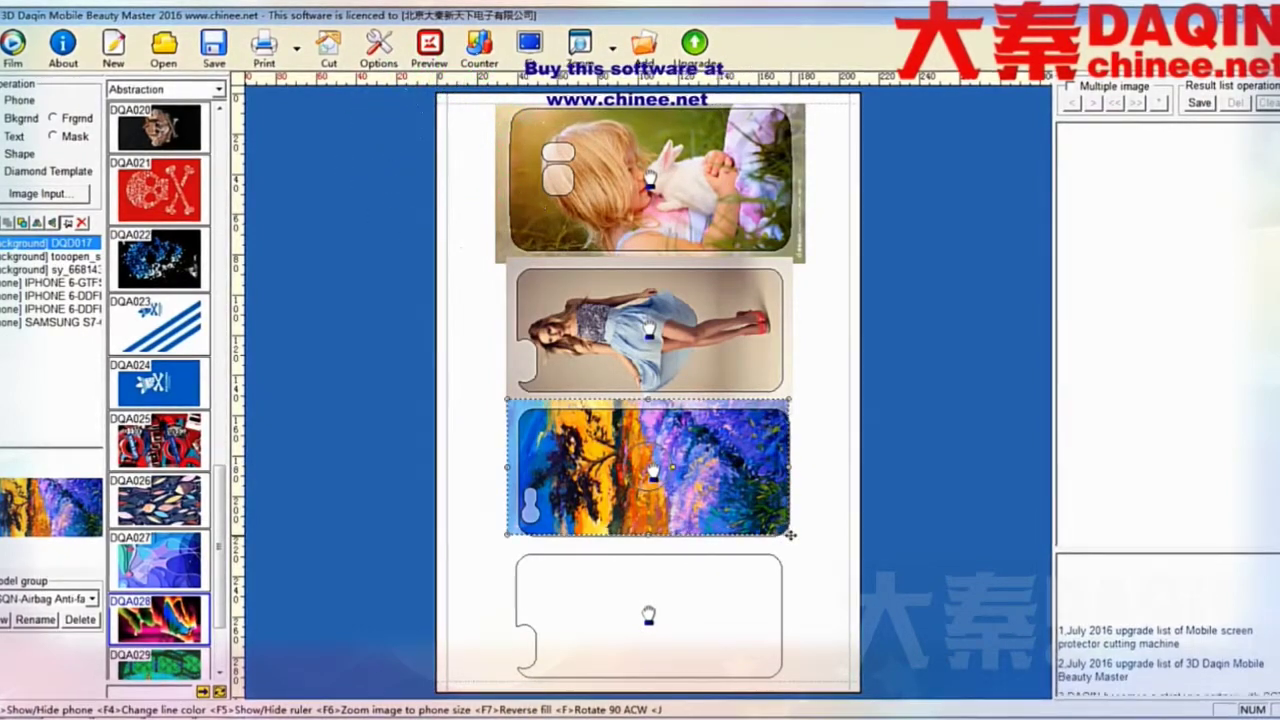
drag(791, 536, 808, 545)
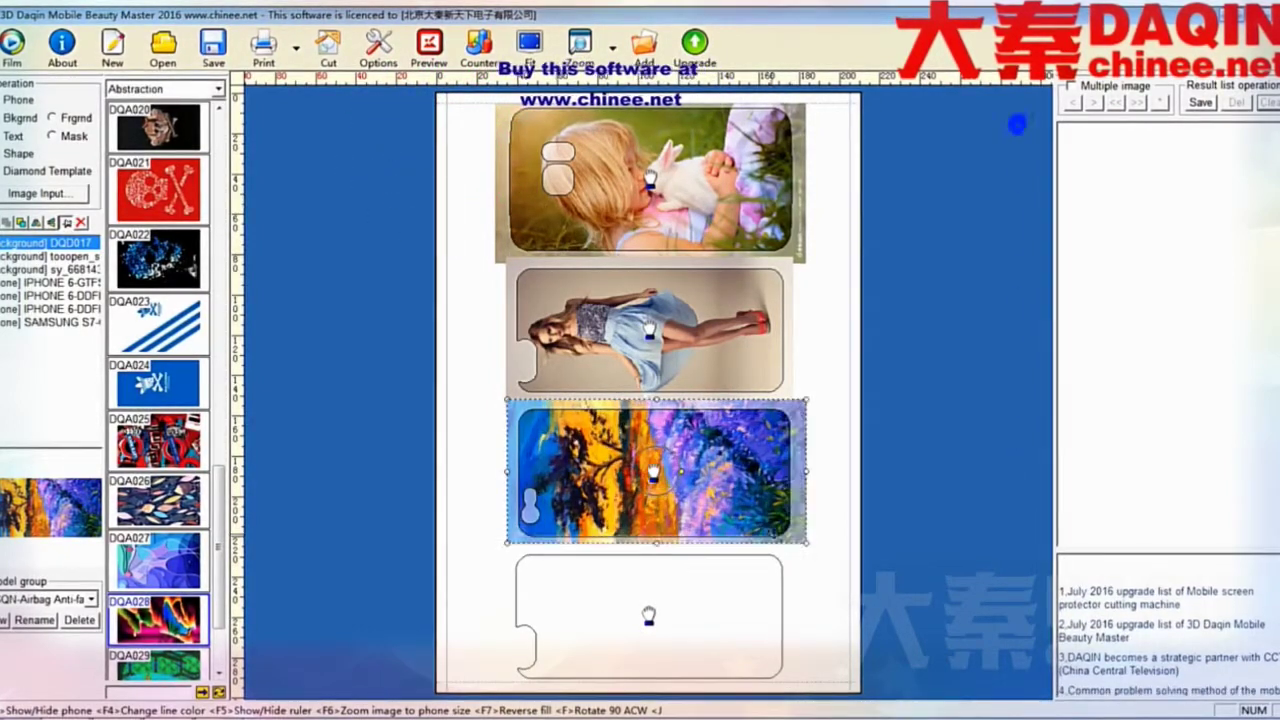
drag(709, 505, 694, 523)
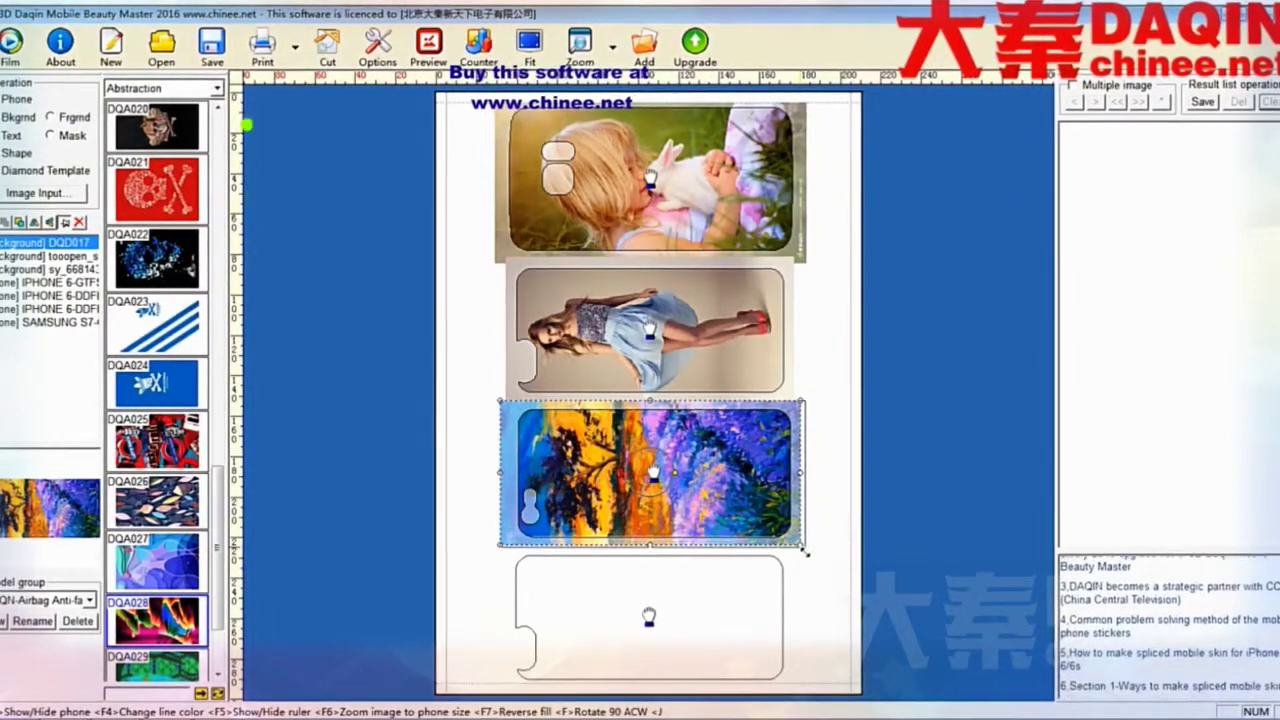
drag(805, 550, 807, 549)
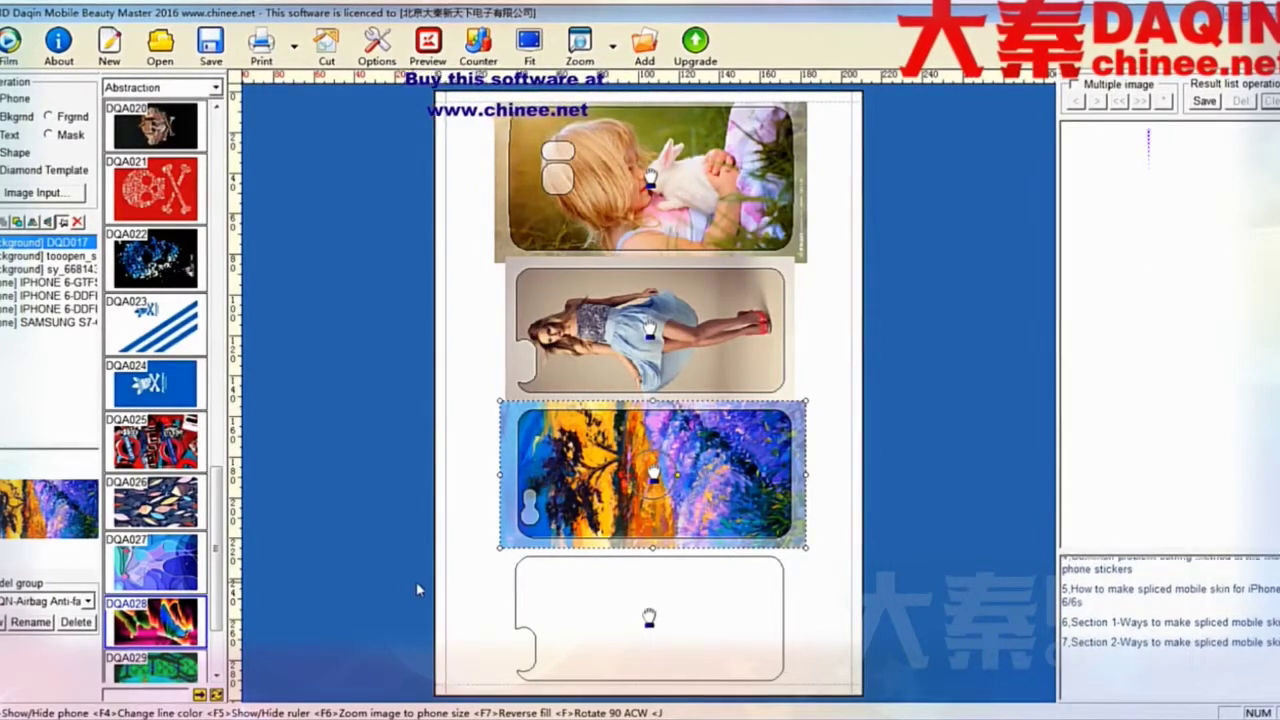
Insert DQA028.jpg from the desktop uncropped as a background and fit it over the fourth phone outline.
click(75, 197)
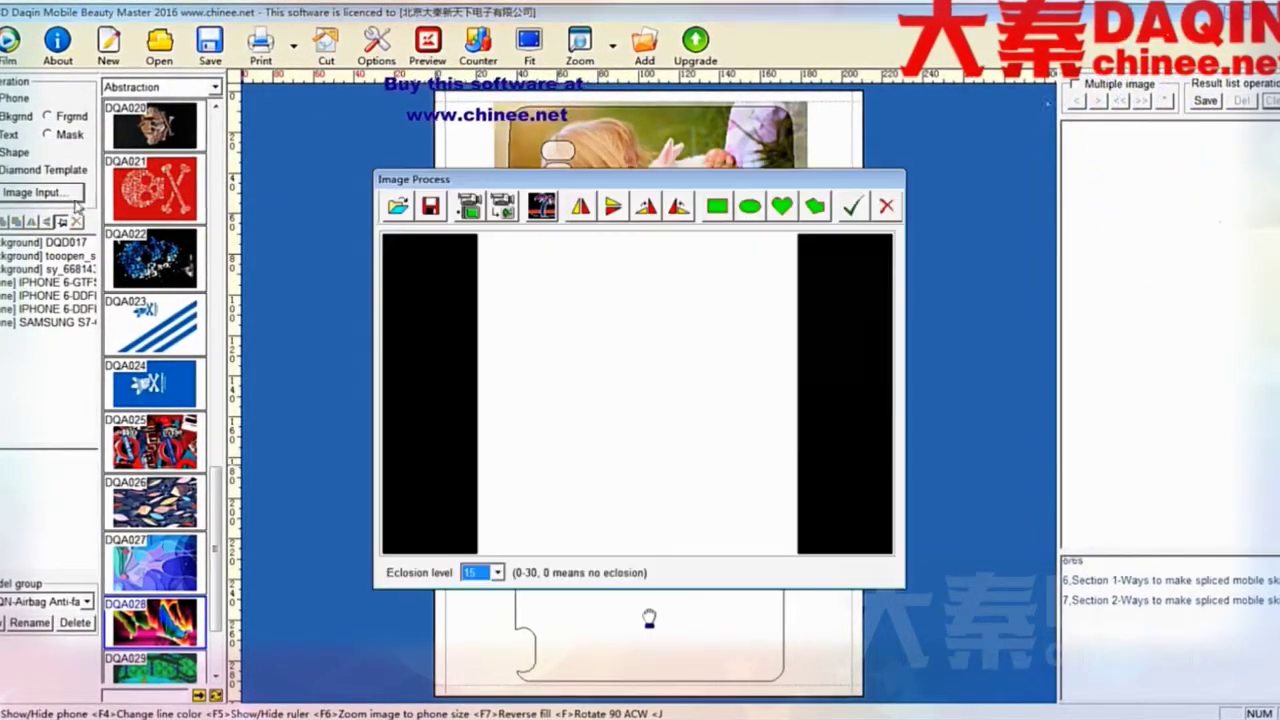
click(397, 206)
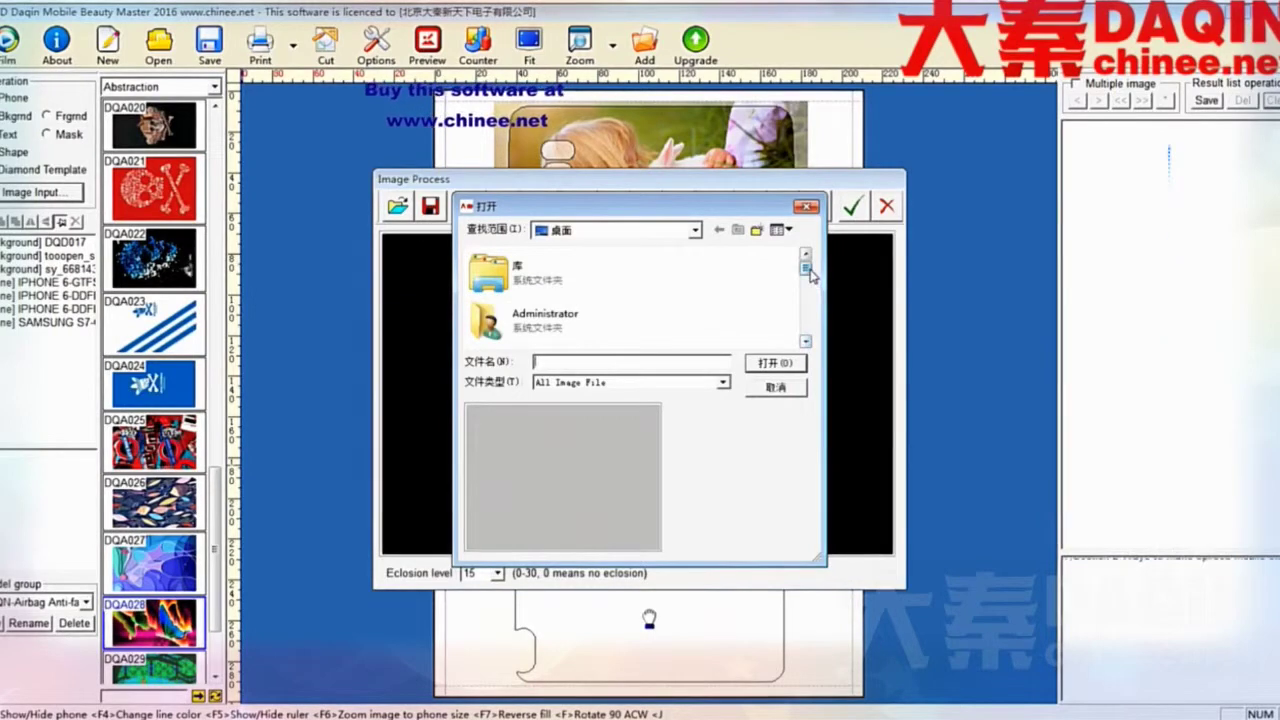
drag(806, 268, 806, 309)
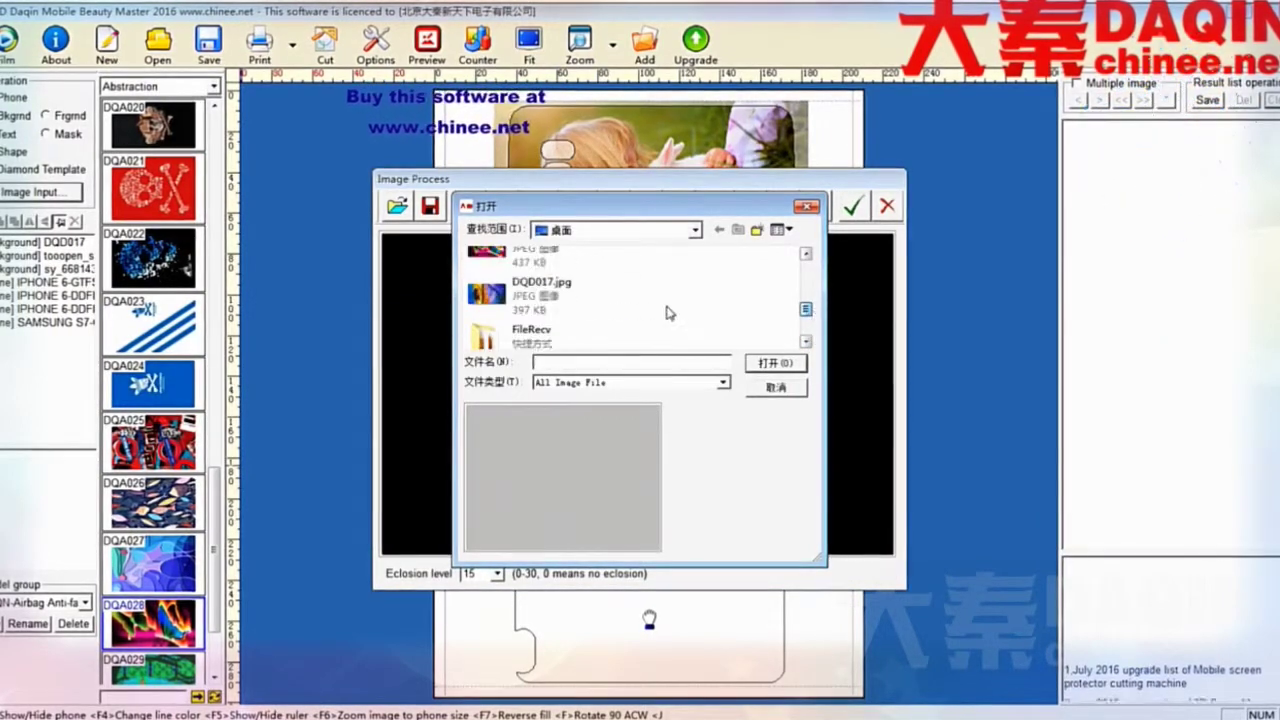
click(517, 258)
click(773, 363)
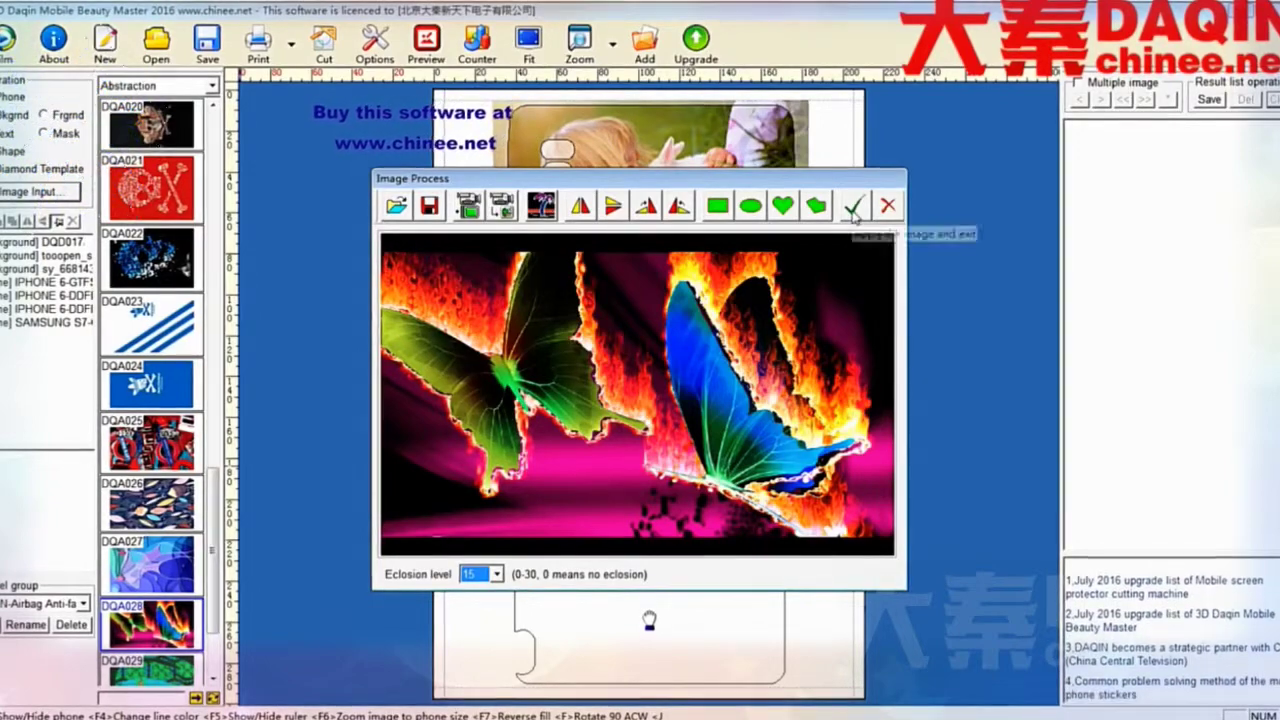
click(854, 206)
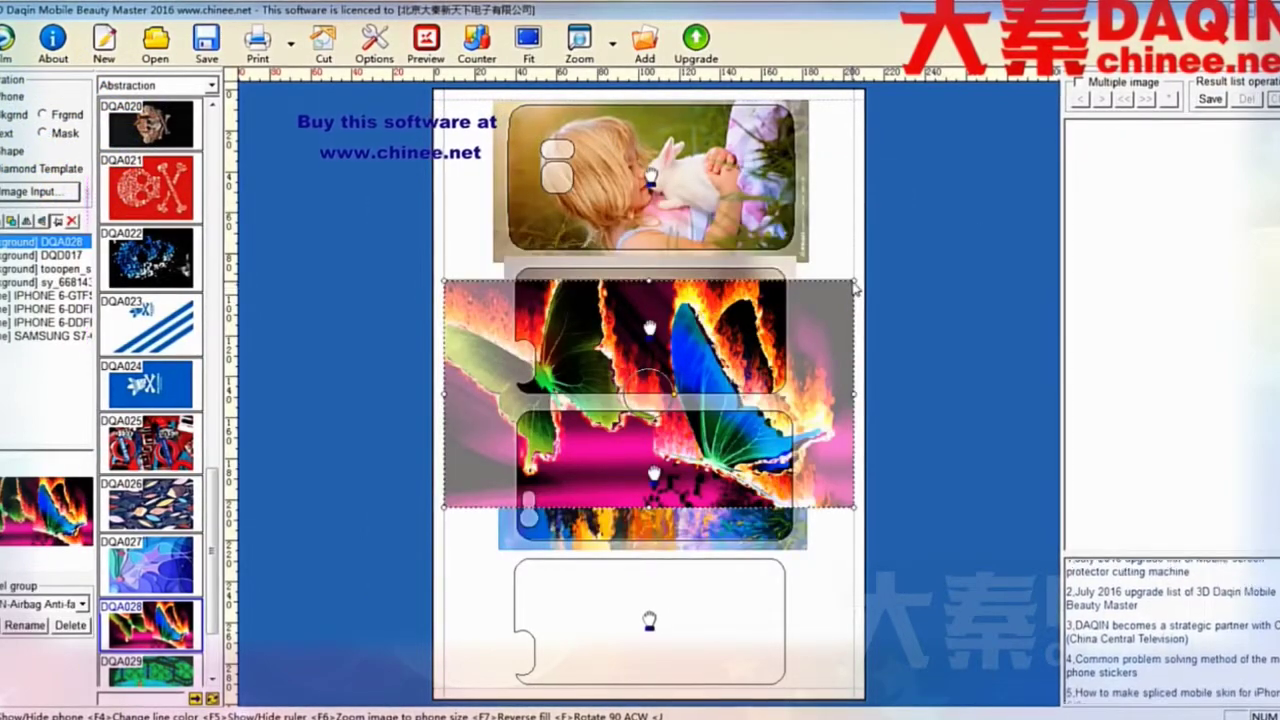
drag(496, 410, 570, 617)
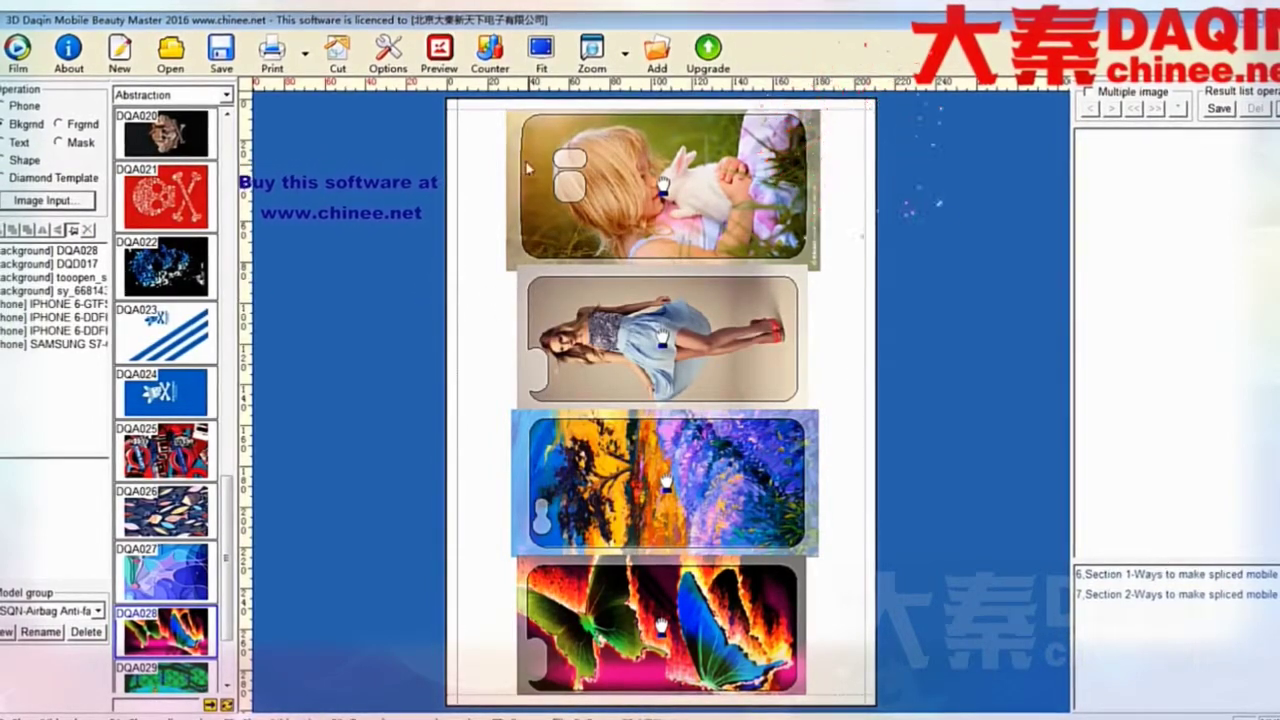
Flip the phone outlines together with the woman's photo and the tree painting vertically, and start printing the page.
drag(561, 148, 858, 714)
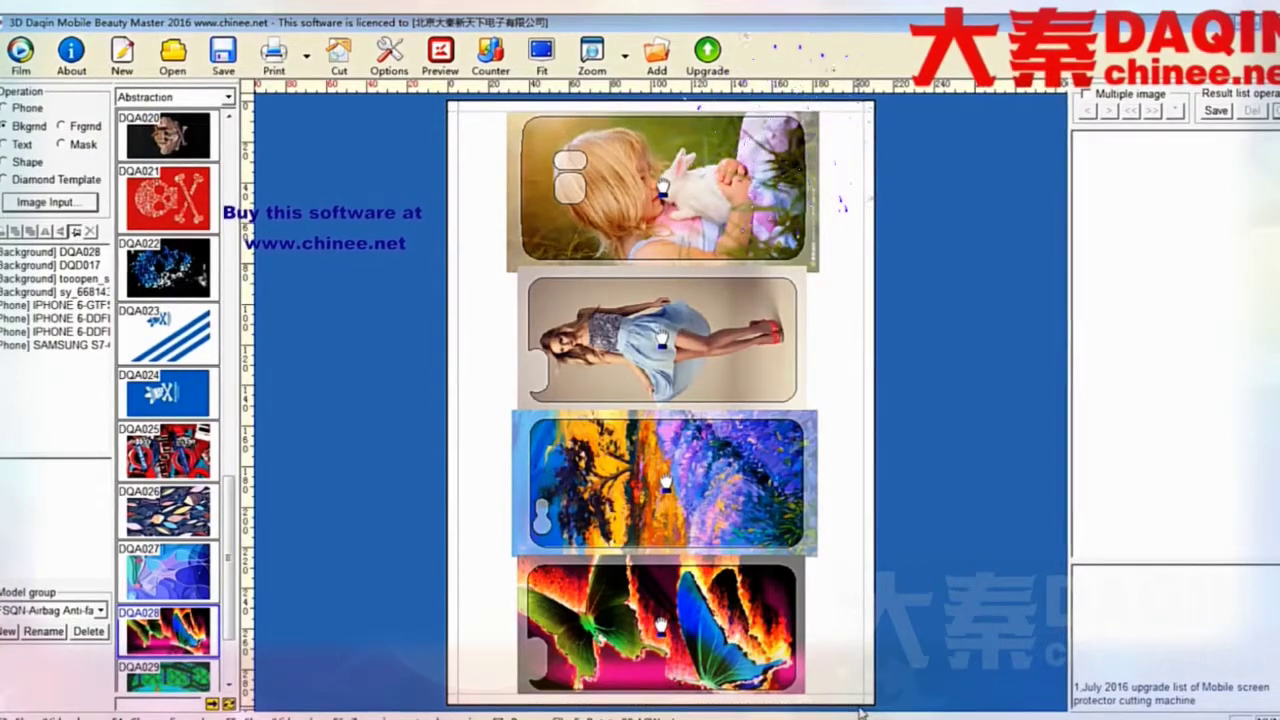
drag(481, 114, 850, 704)
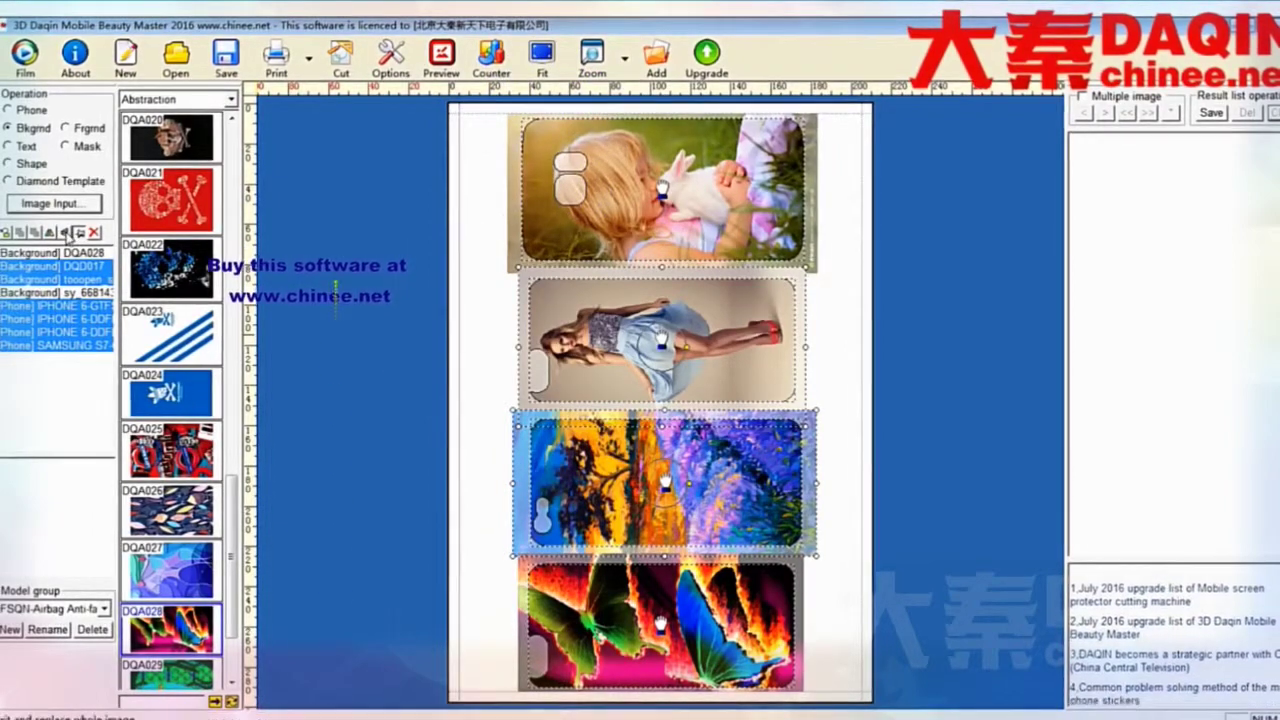
click(67, 232)
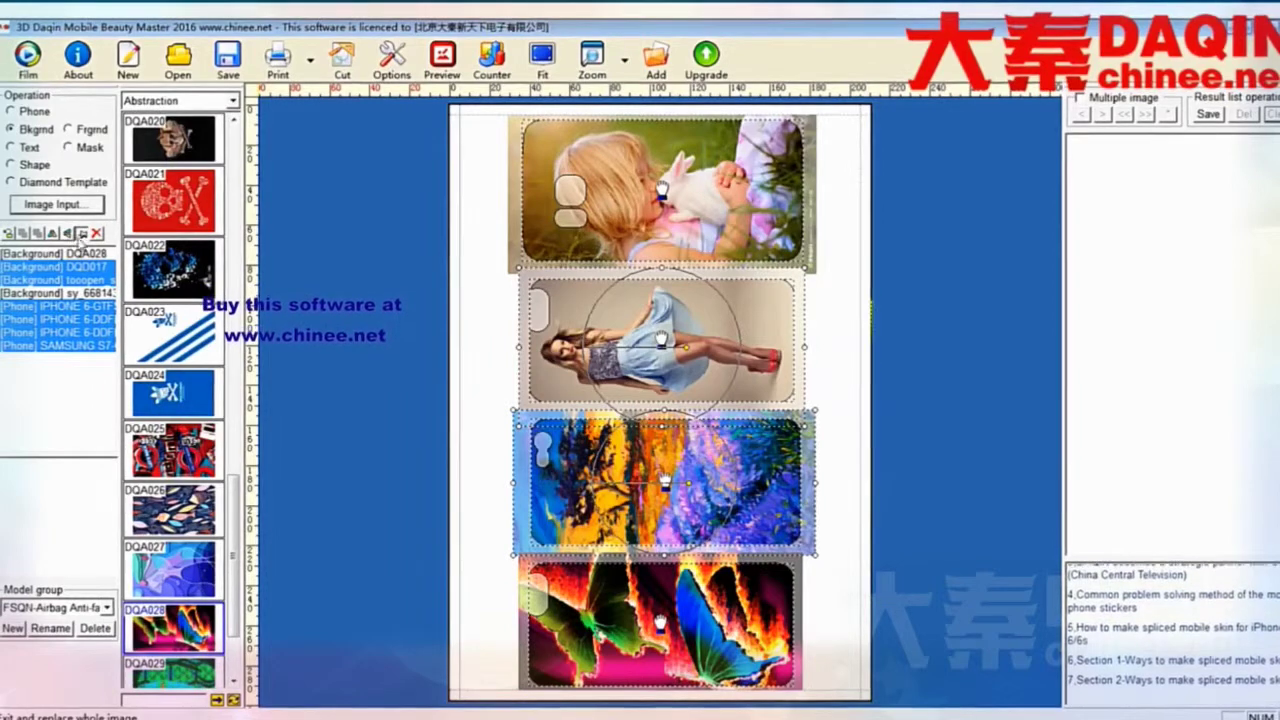
click(463, 360)
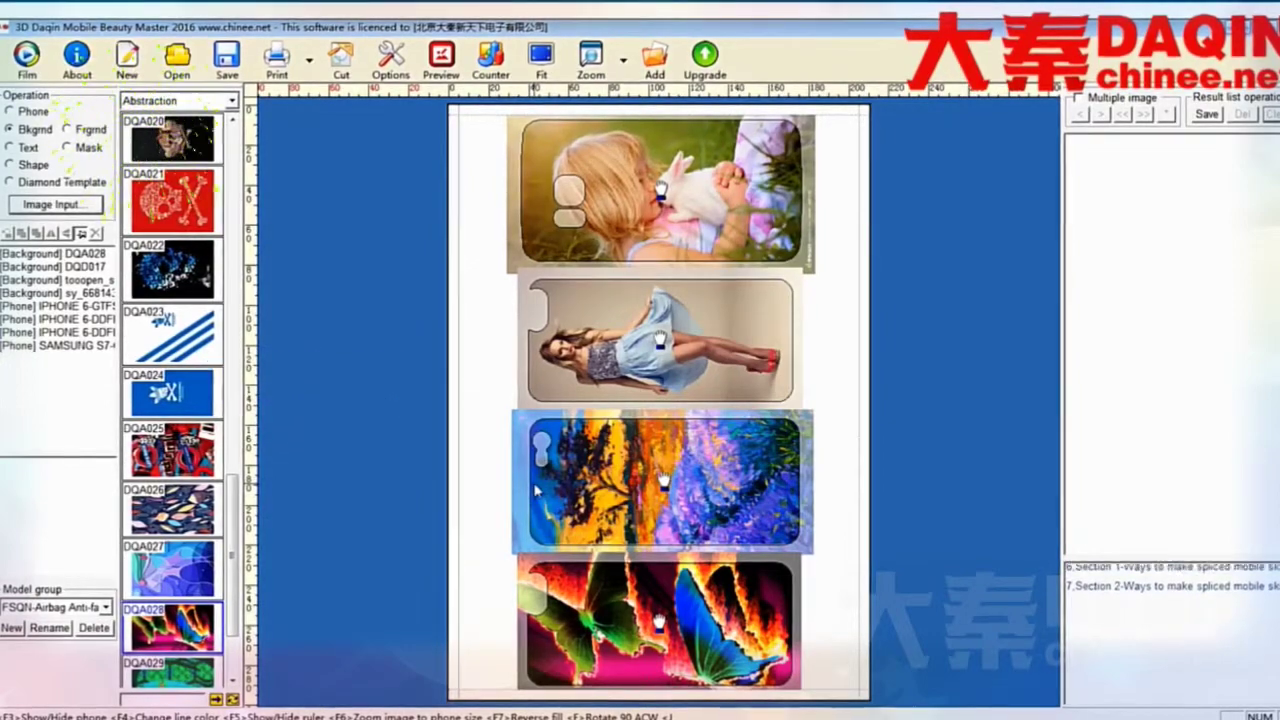
click(283, 66)
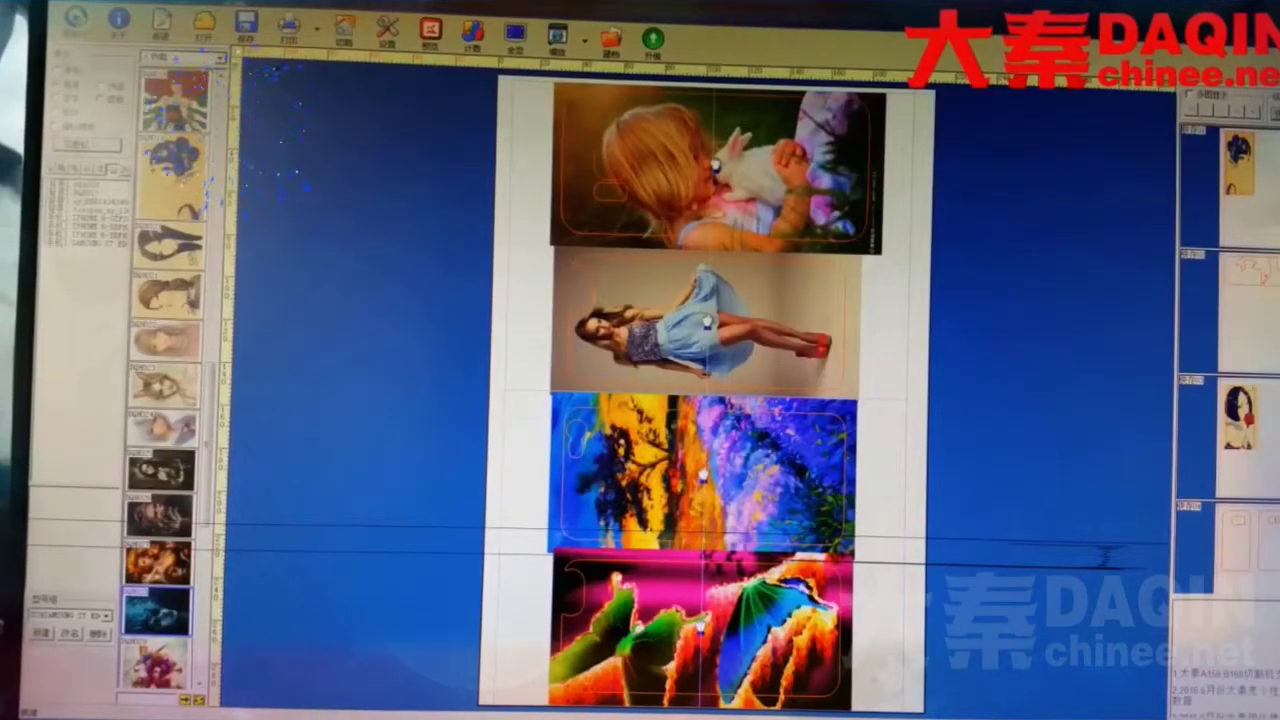